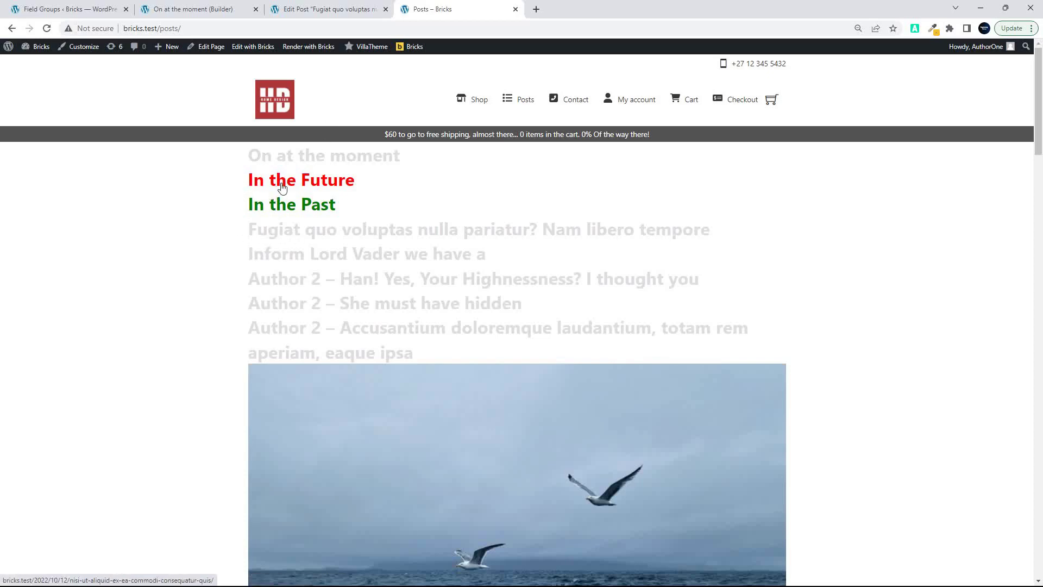
Step: Open the WordPress post editor for the Fugiat quo voluptas post
left_click(336, 10)
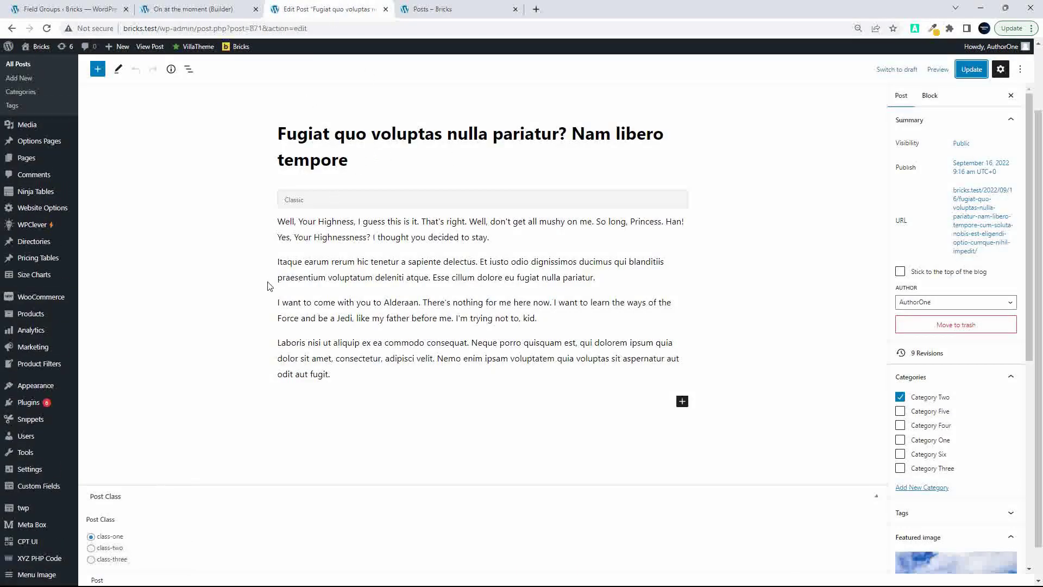
Step: Save the Fugiat post with Post Class class-two and reload the posts page to check its title colour
left_click(91, 548)
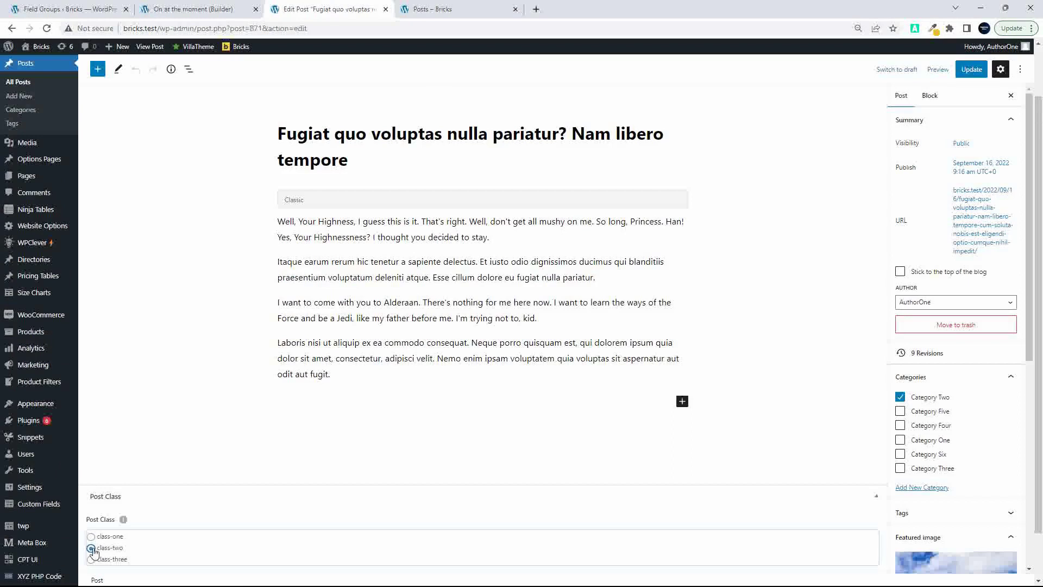
left_click(972, 70)
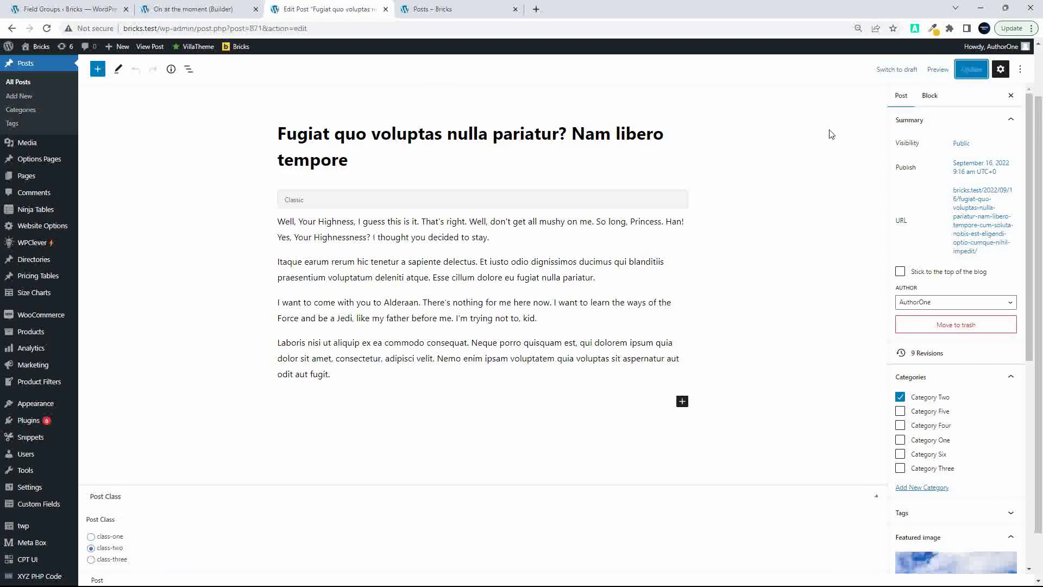
left_click(449, 10)
left_click(47, 28)
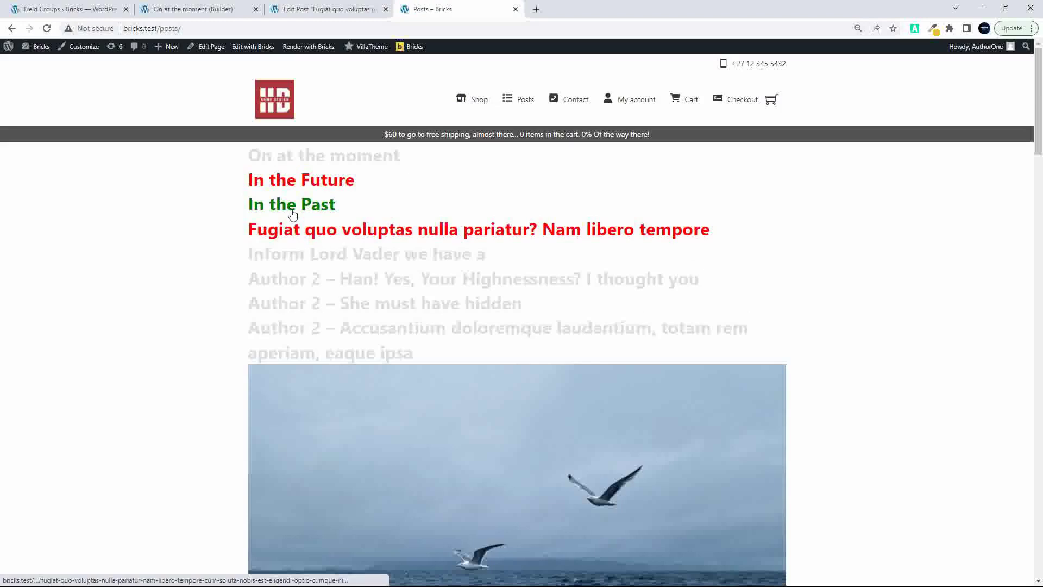
Step: Change the Post Class to class-three, update, and confirm the title shows green on the posts page
left_click(328, 9)
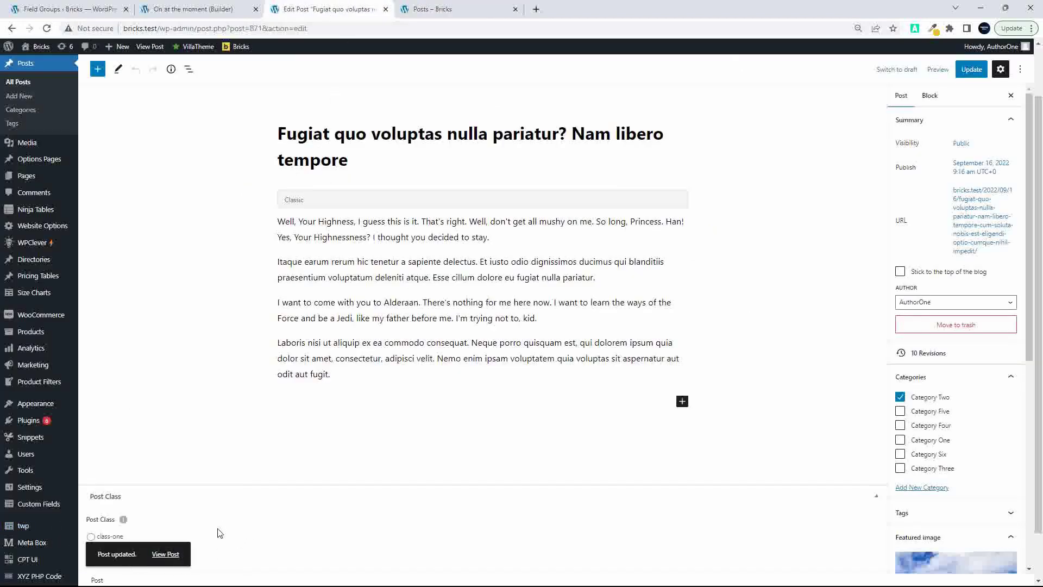
left_click(99, 562)
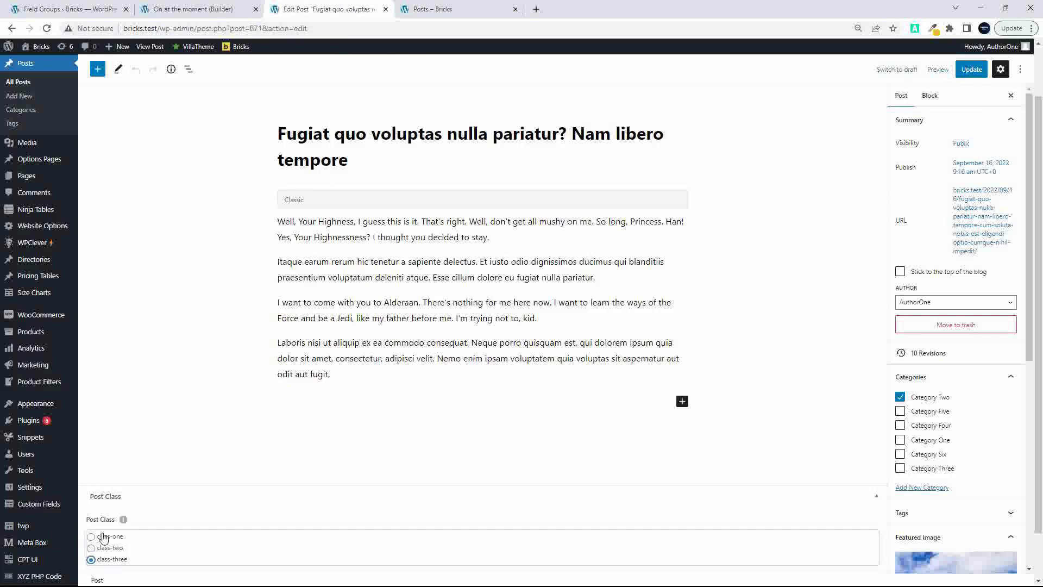
left_click(971, 75)
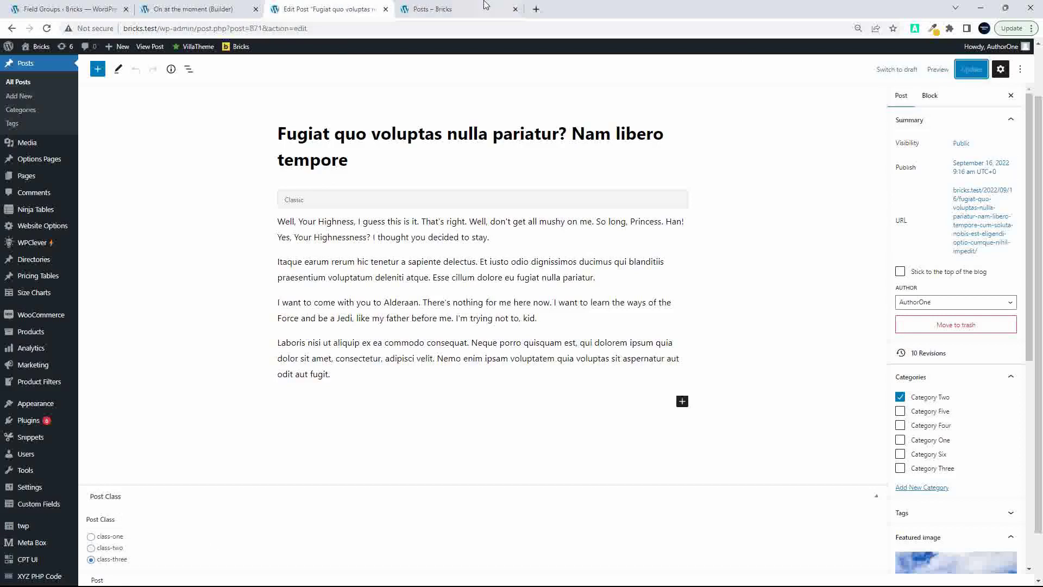
left_click(445, 12)
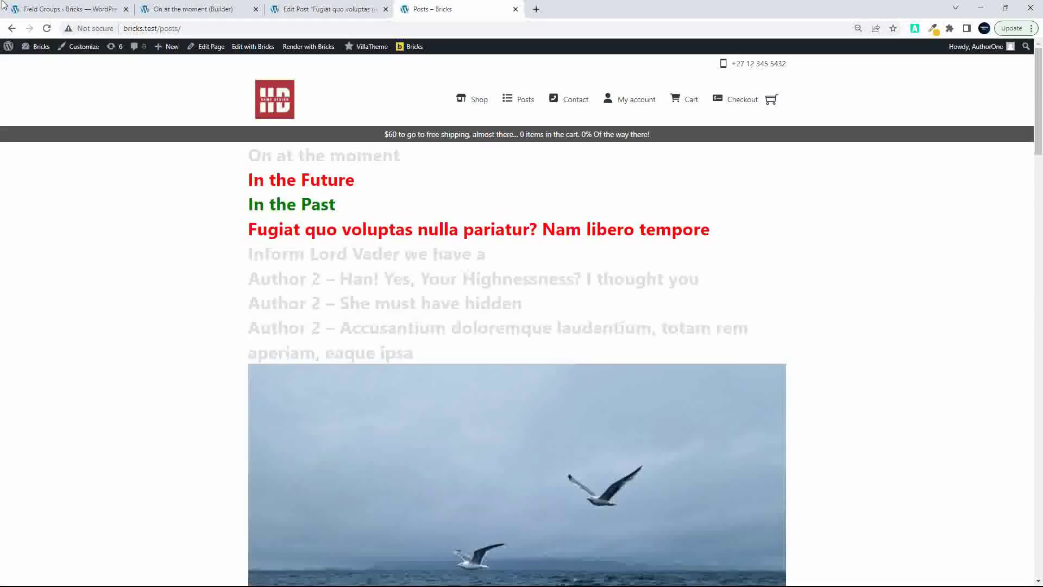
left_click(47, 28)
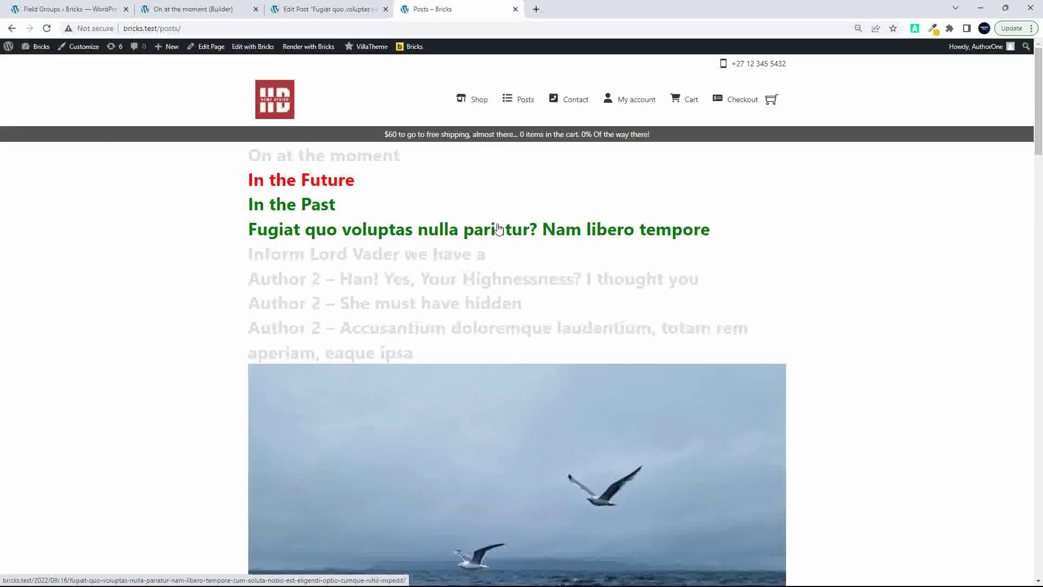
left_click(320, 10)
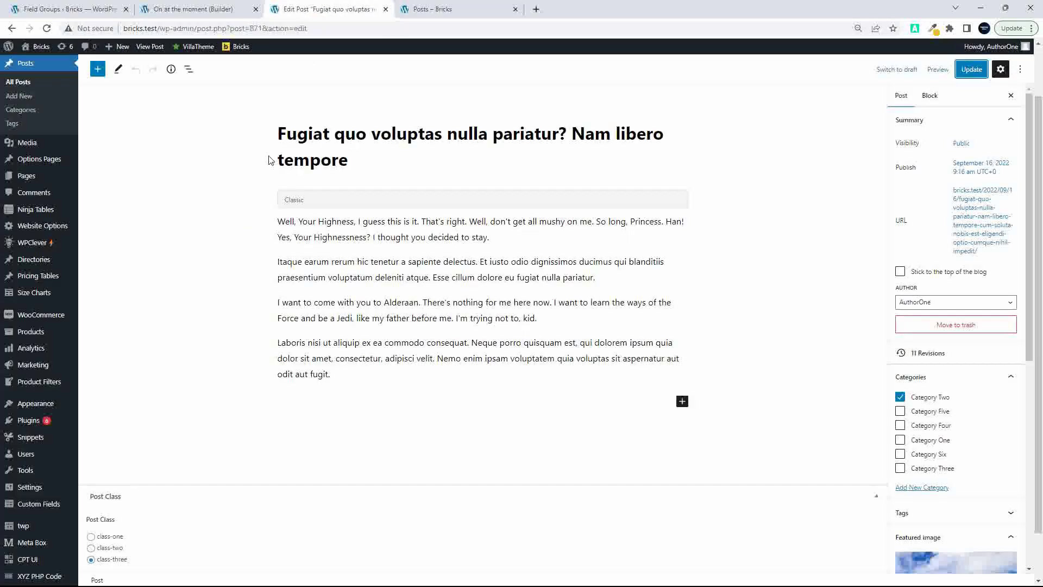
Step: Save the Fugiat post with Post Class class-one and reload the posts page to see its title grey
left_click(111, 537)
left_click(972, 70)
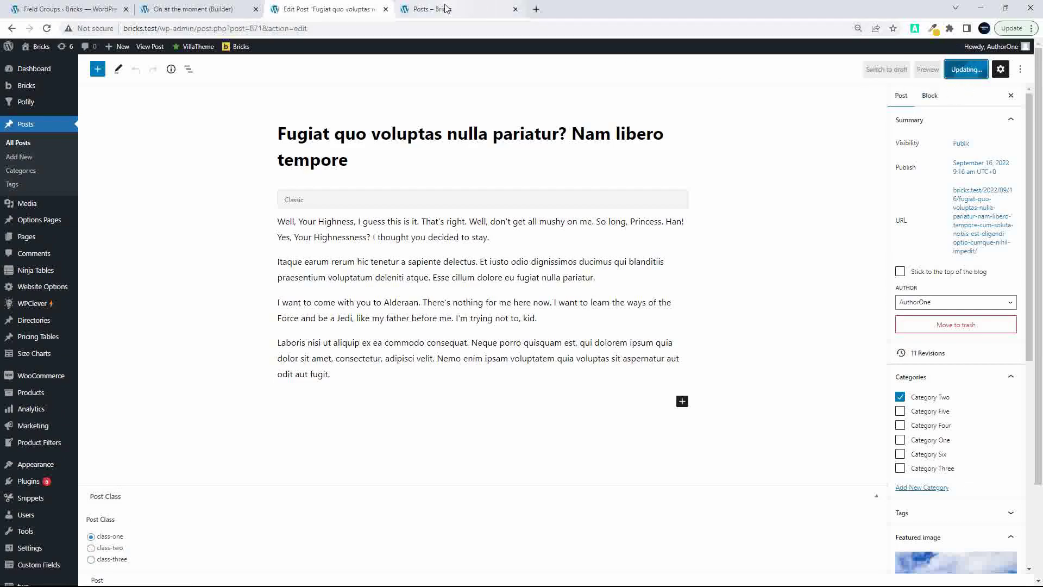
mouse_move(445, 9)
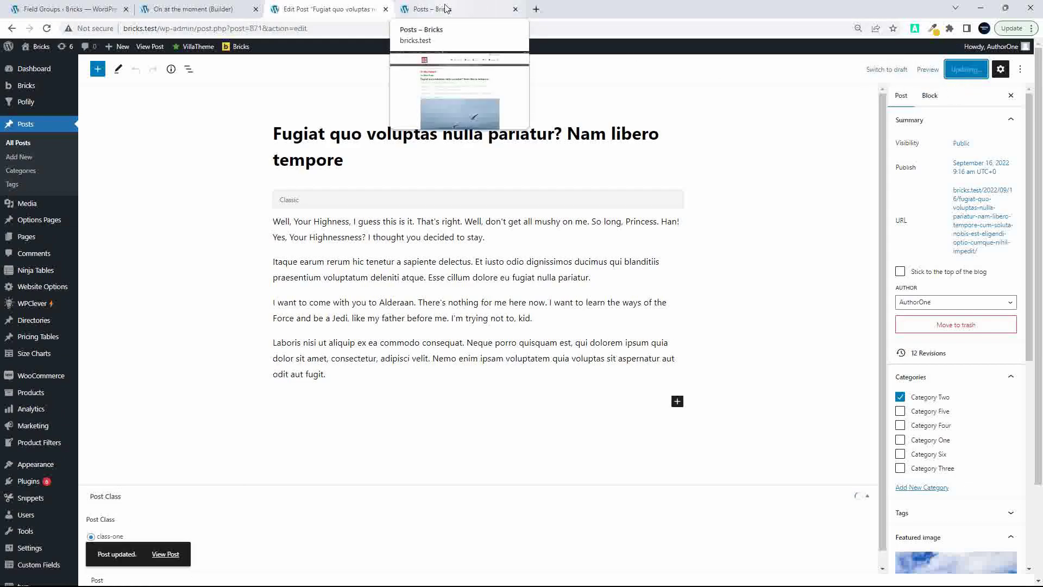
left_click(446, 8)
left_click(47, 29)
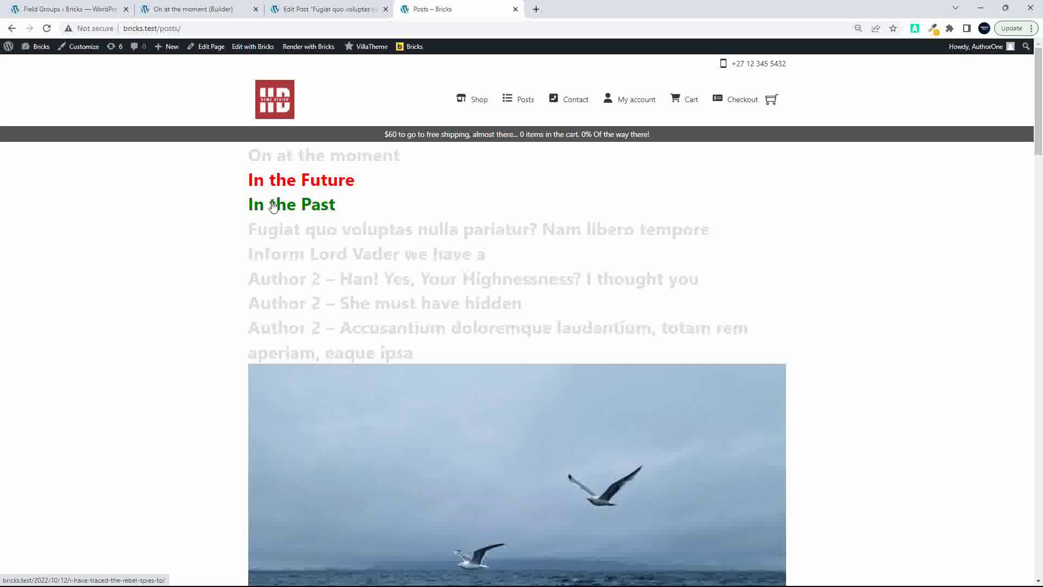
right_click(309, 185)
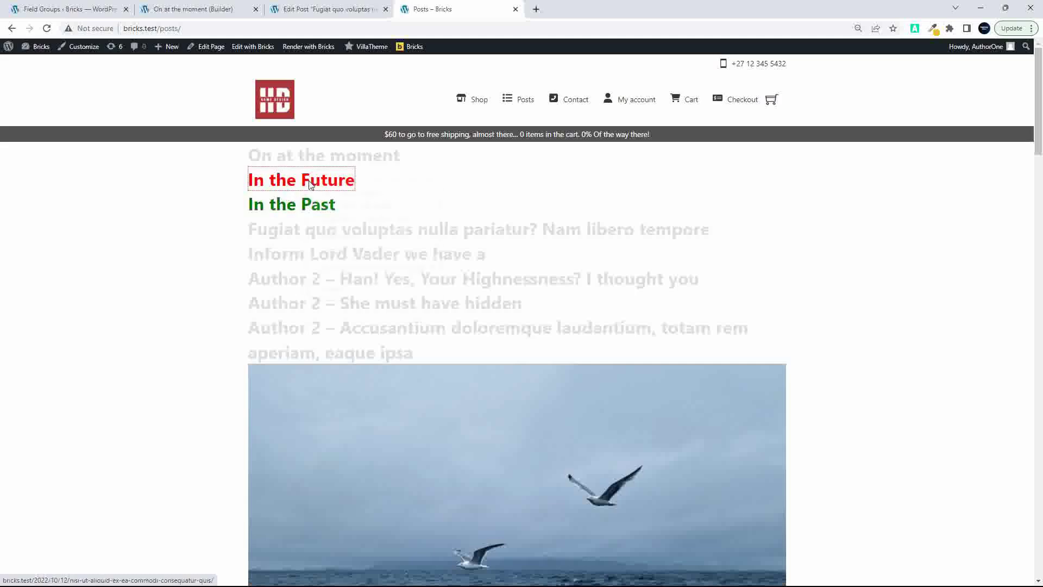
Step: Inspect the In the Future title in DevTools to reveal its h1 with data-class="class-two"
left_click(358, 291)
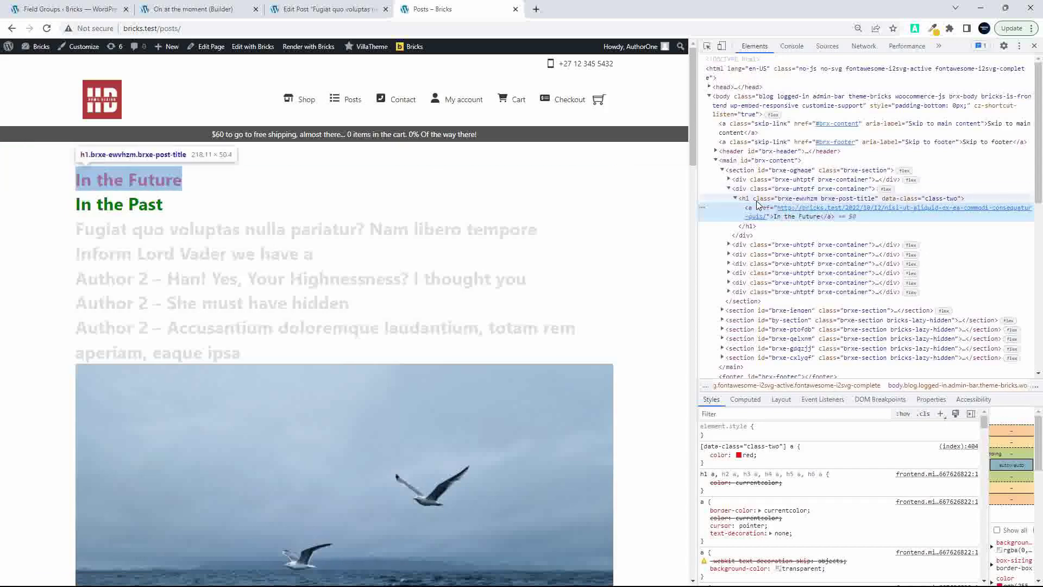
left_click(755, 200)
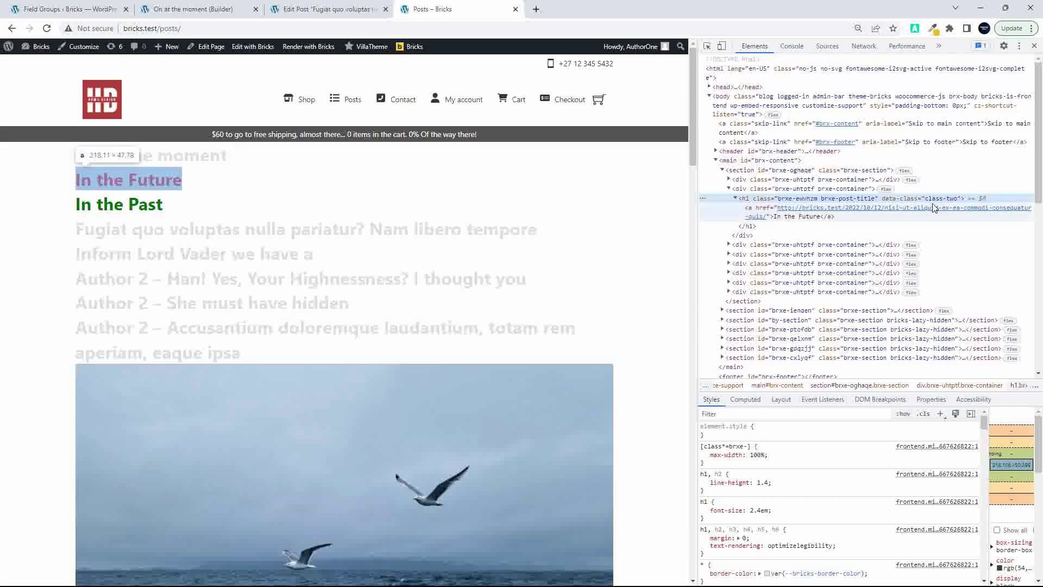
left_click(89, 48)
Step: Review the class-one, class-two and class-three data-class colour rules in the Customizer's Additional CSS
left_click_drag(697, 173, 855, 143)
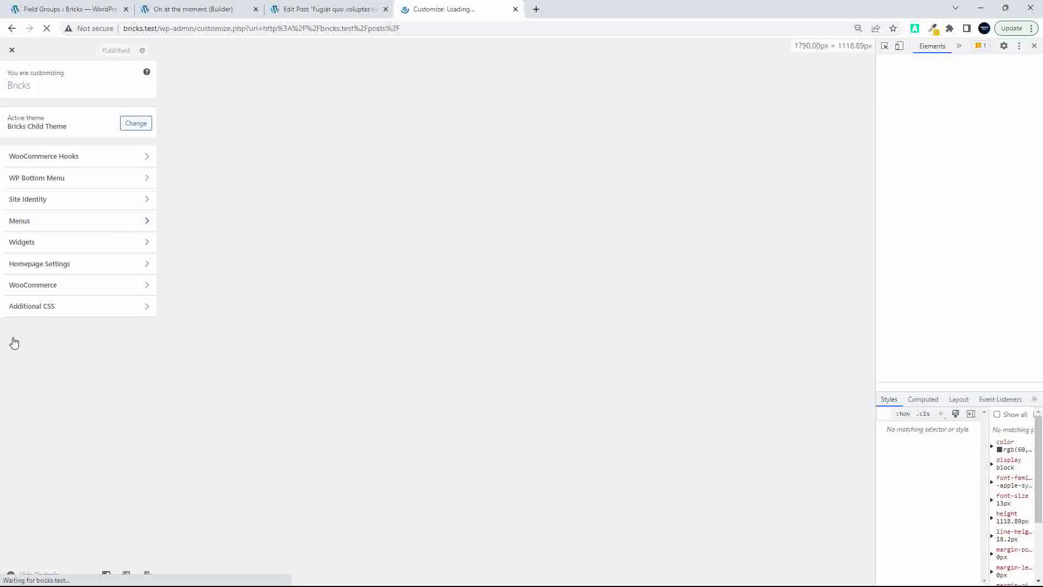
left_click(35, 311)
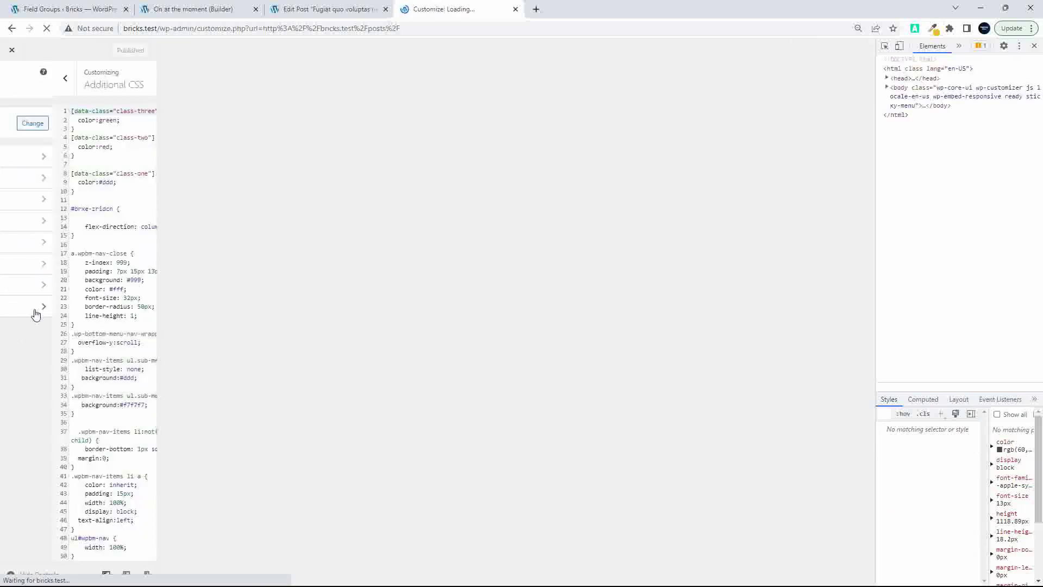
left_click(87, 120)
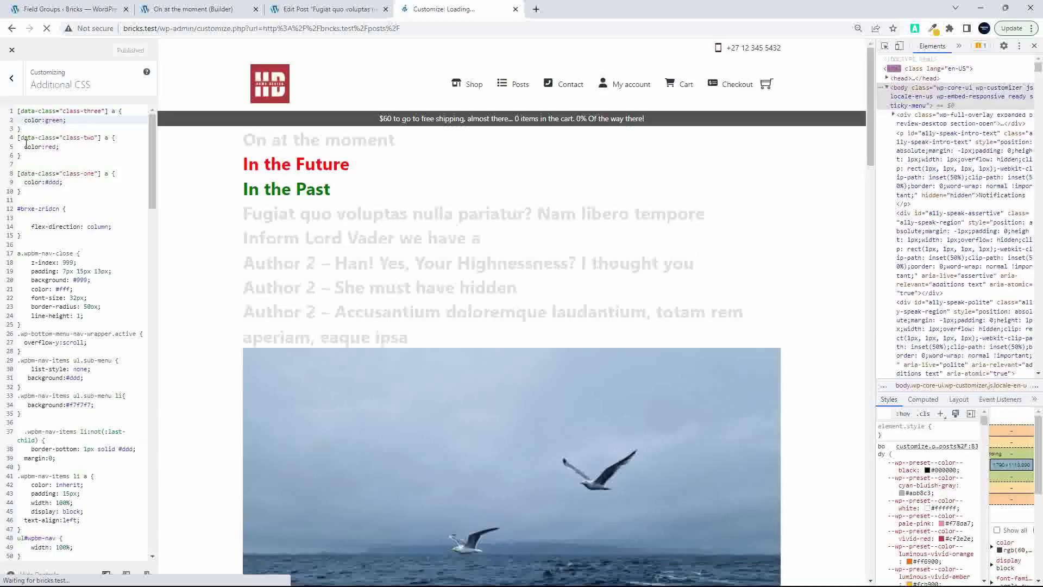
key("ctrl+plus")
key("ctrl+plus")
key("ctrl+plus")
key("ctrl+plus")
key("ctrl+plus")
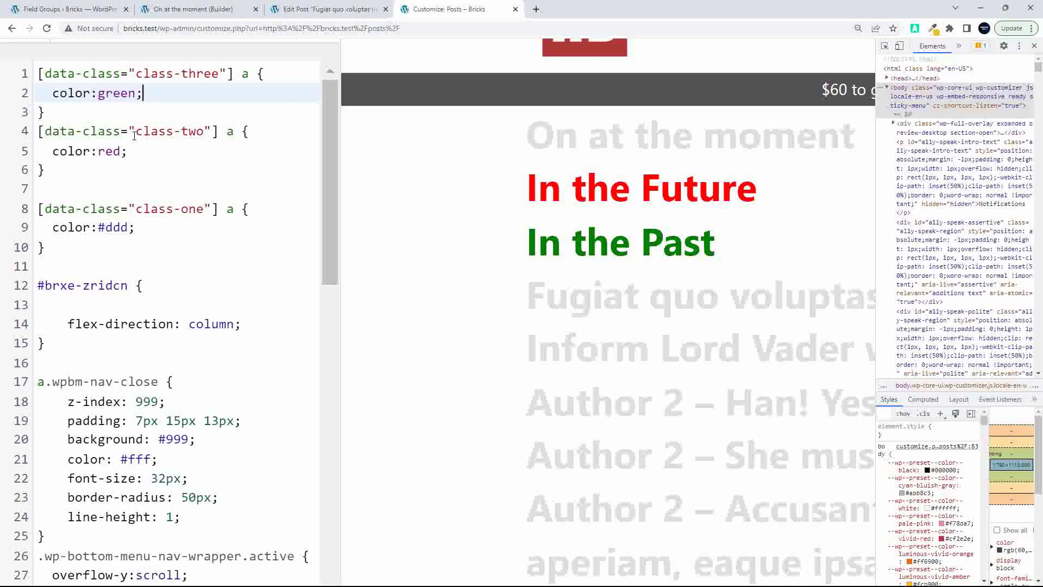
key("ctrl+minus")
key("ctrl+minus")
key("ctrl+minus")
key("ctrl+minus")
key("ctrl+minus")
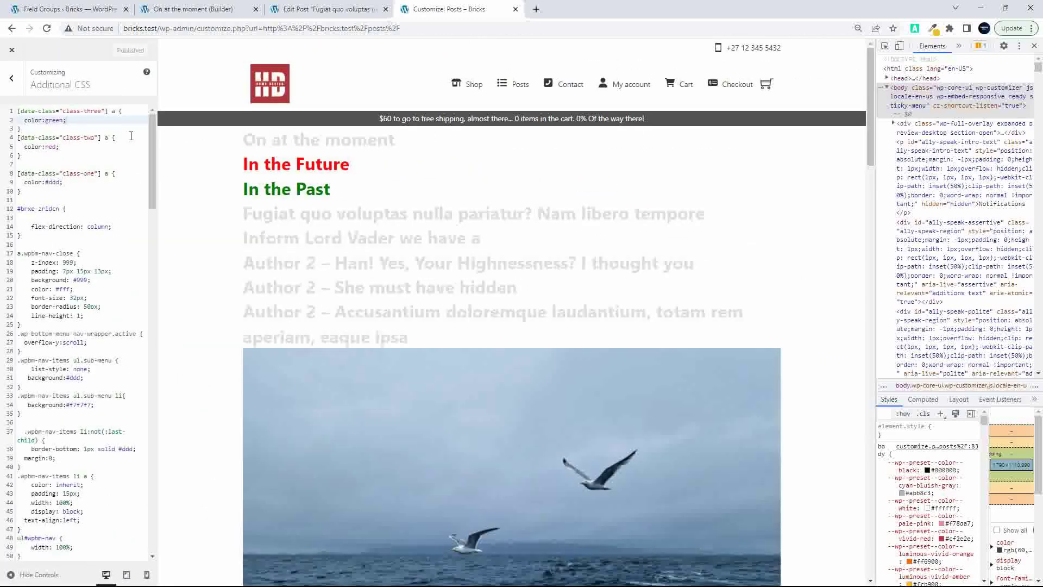
left_click(192, 10)
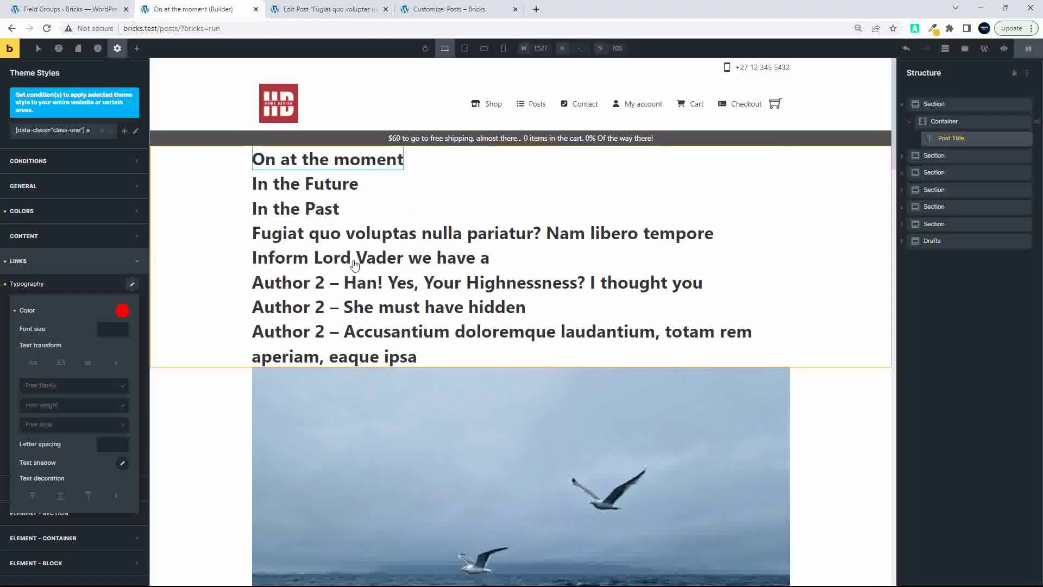
Step: Check the posts template Container's query loop settings and select its Post Title element
left_click(942, 121)
scroll(880, 173, "up", 2)
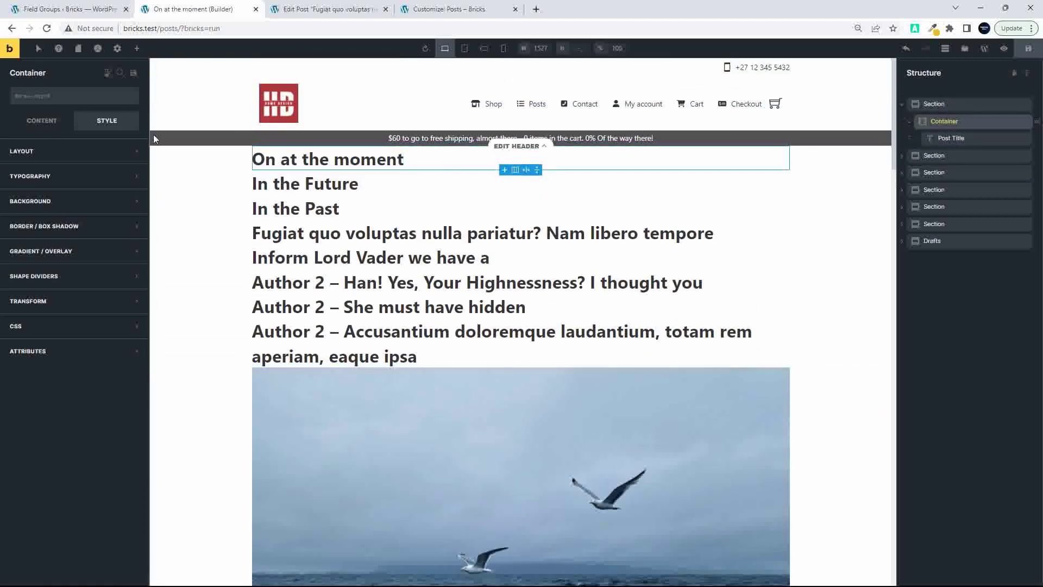
left_click(942, 121)
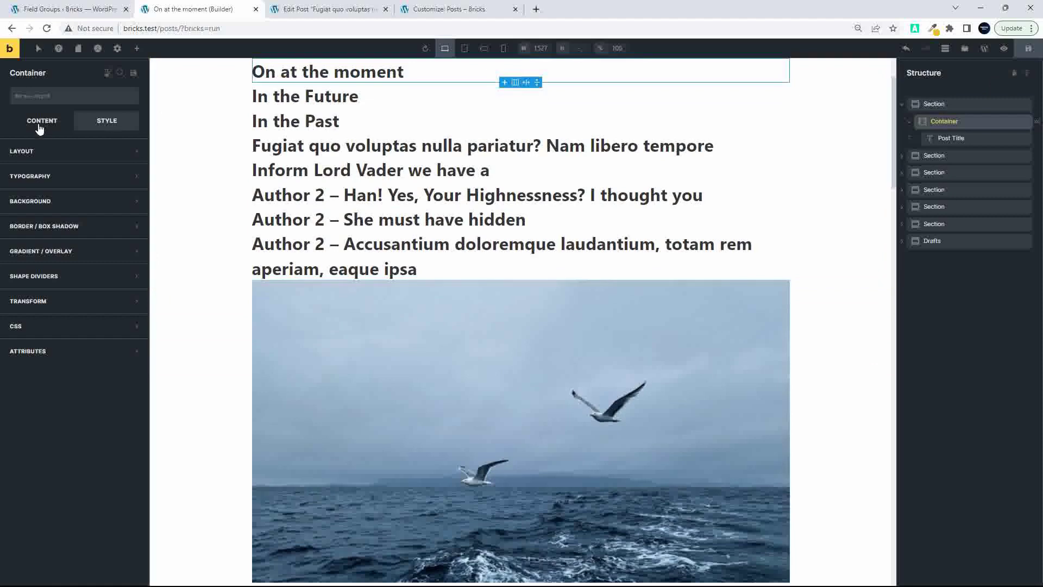
left_click(41, 121)
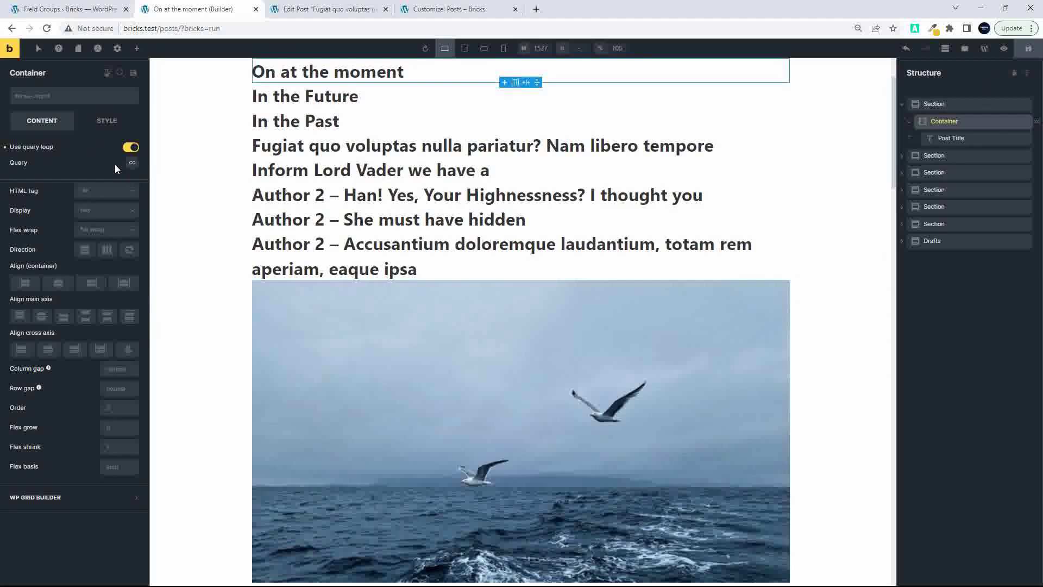
left_click(954, 138)
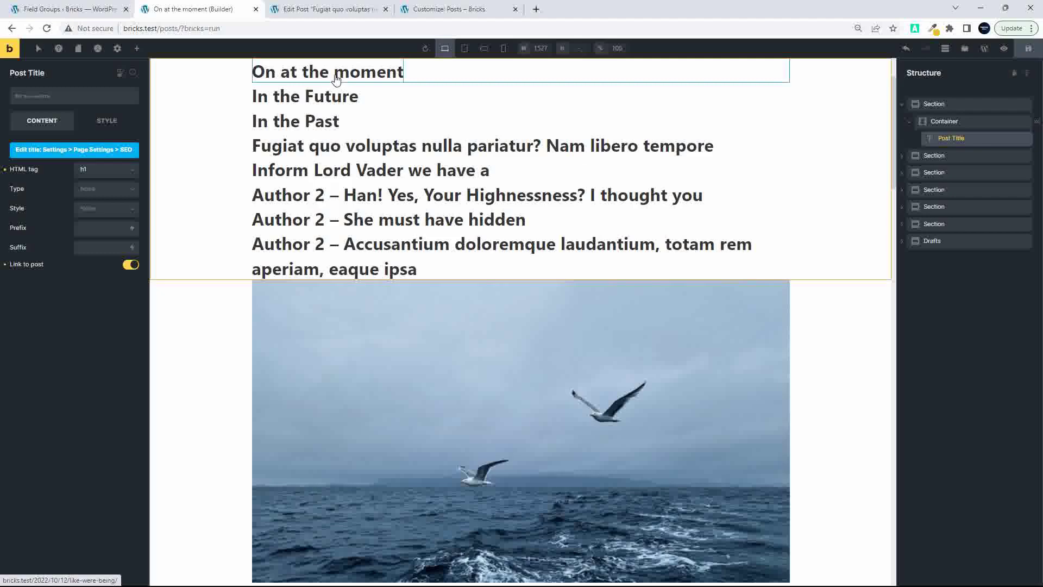
Step: Delete the Post Title's existing data-class custom attribute in the Style tab
left_click(106, 124)
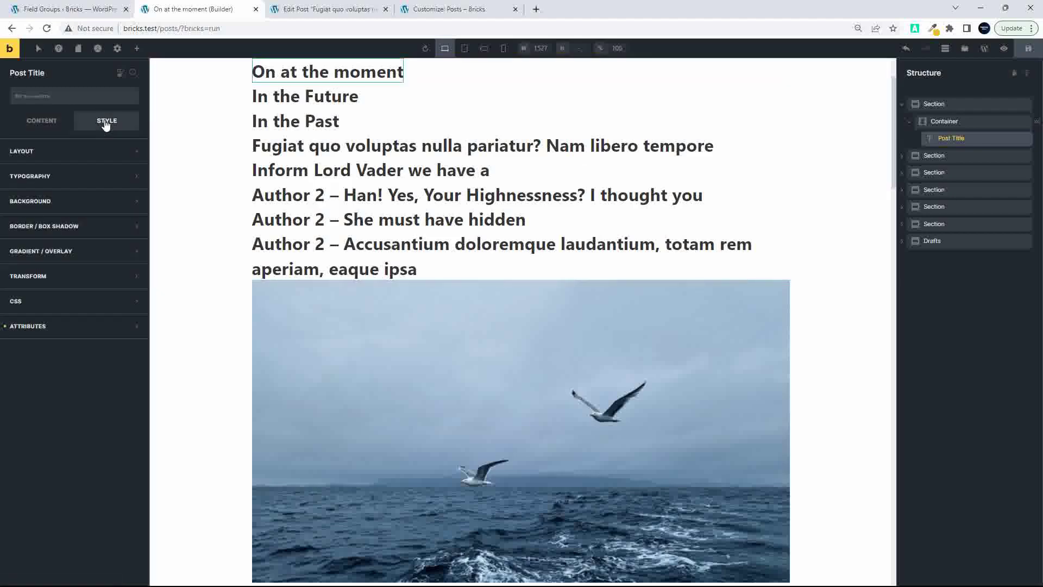
left_click(24, 327)
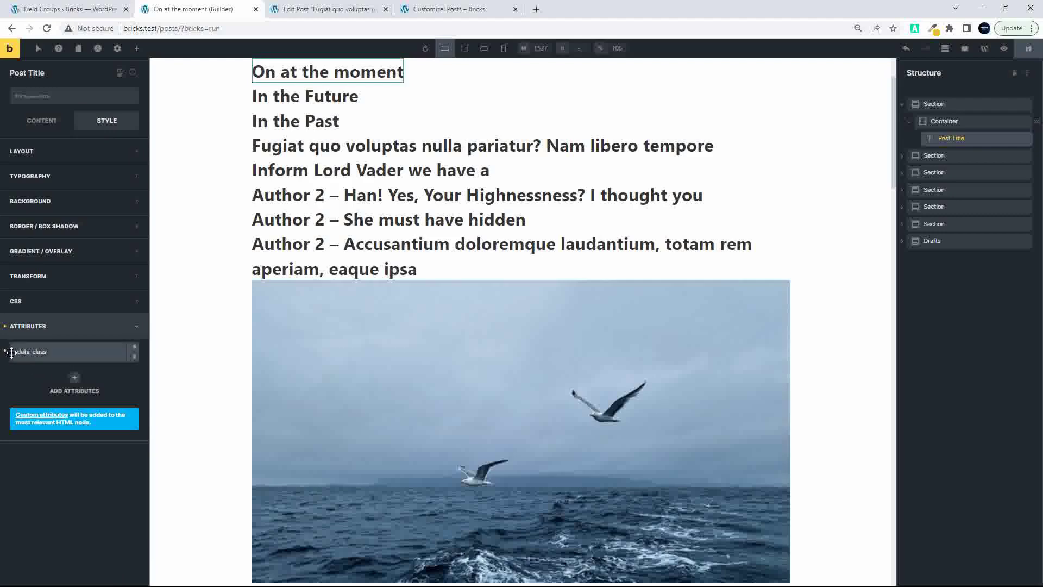
left_click(134, 358)
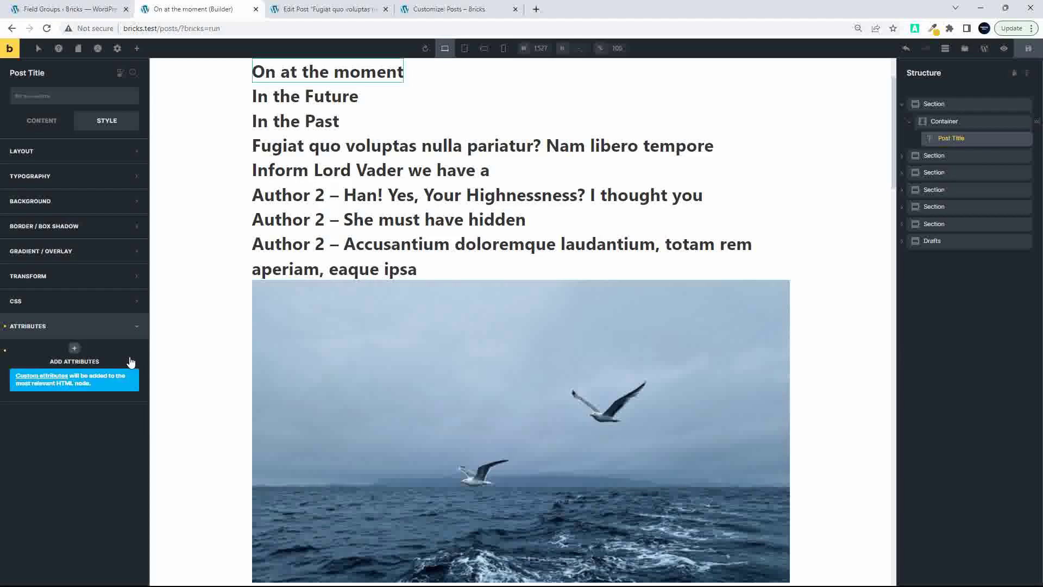
Step: Add a new attribute named data-class and browse dynamic data sources for its value
left_click(74, 350)
left_click(41, 389)
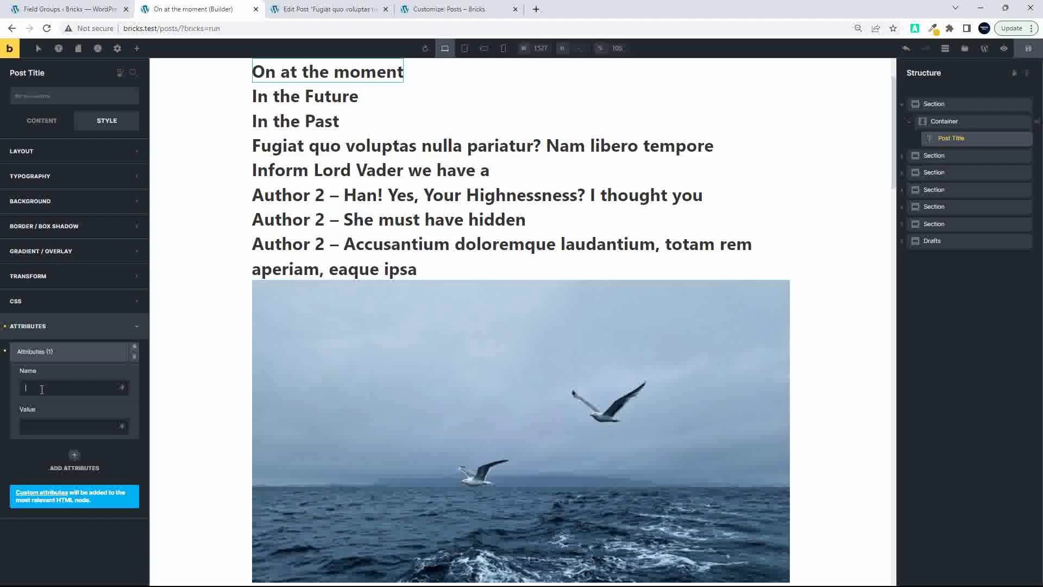
type("data")
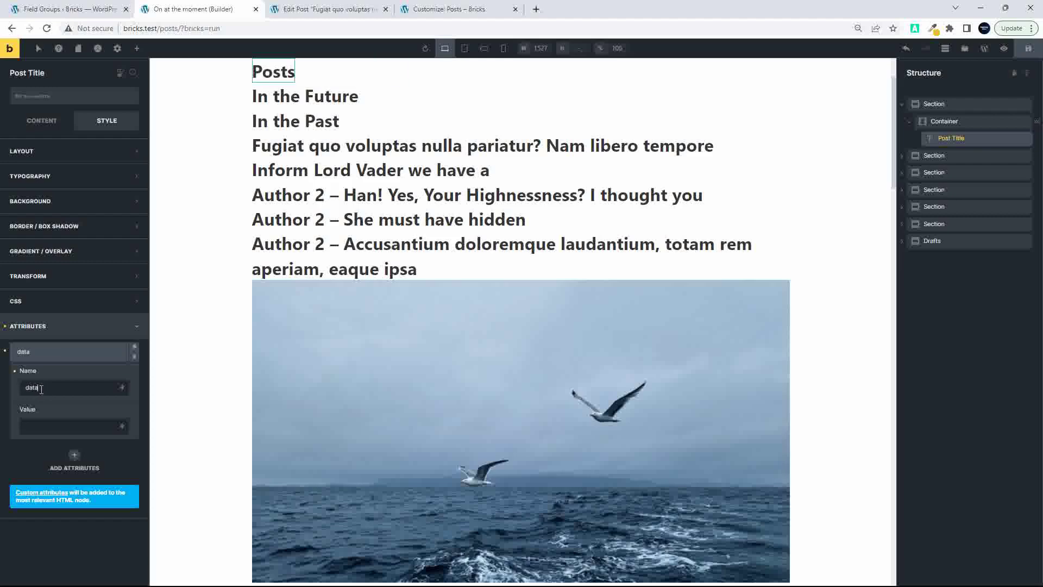
type("-class")
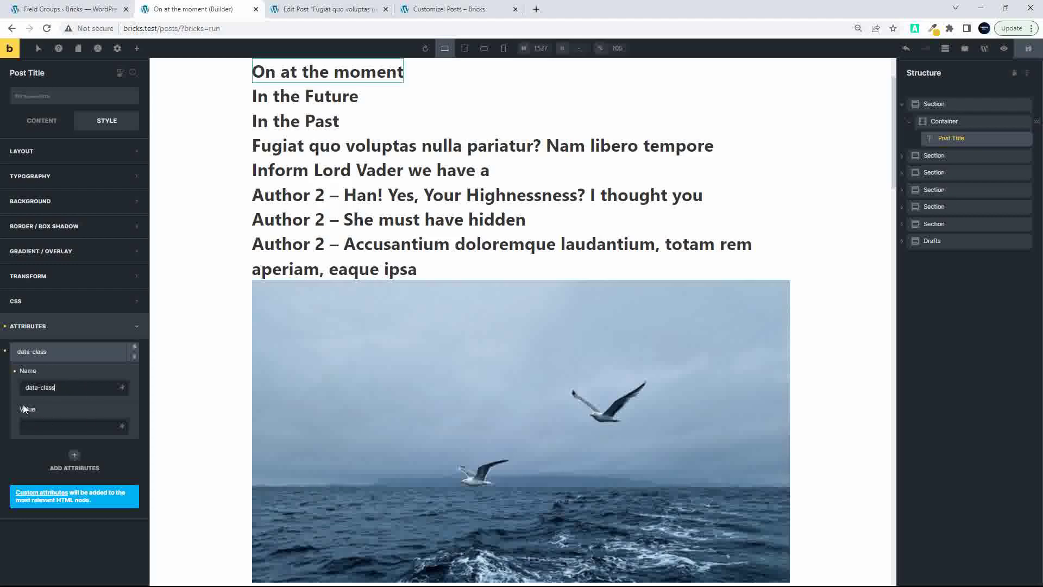
left_click(122, 426)
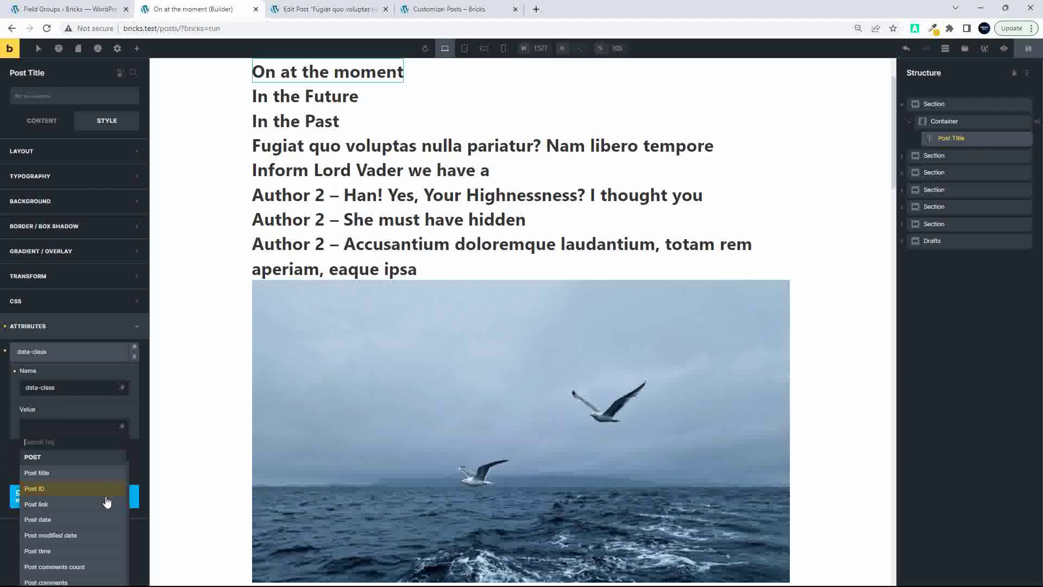
scroll(109, 498, "down", 5)
scroll(106, 502, "down", 3)
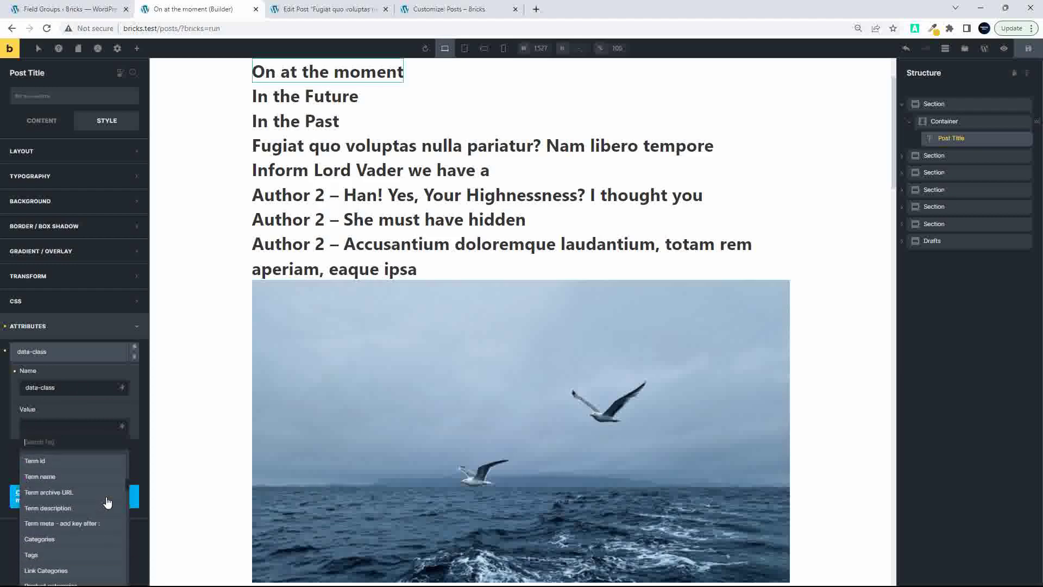
scroll(101, 513, "down", 6)
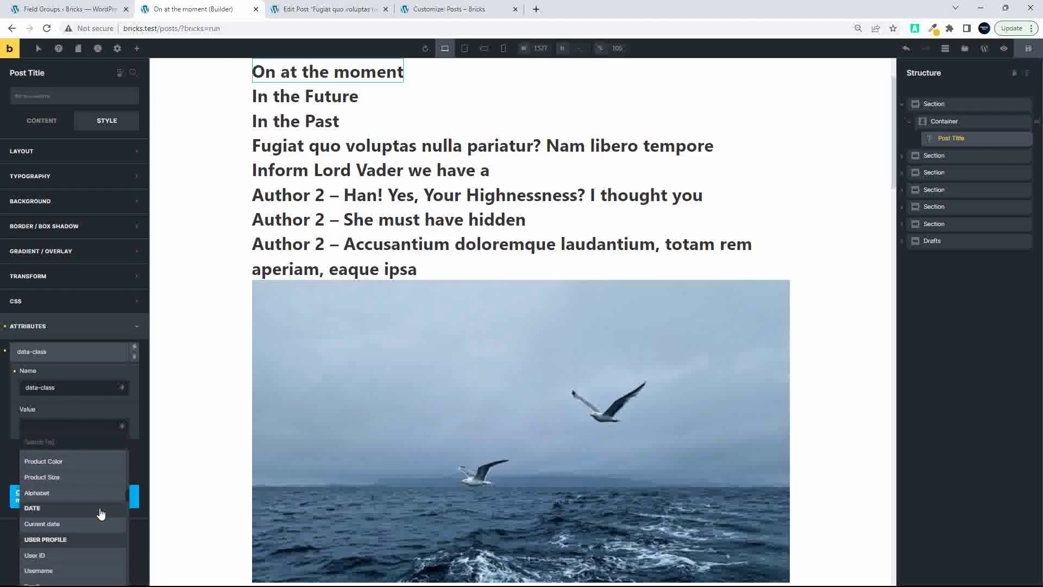
scroll(101, 513, "down", 3)
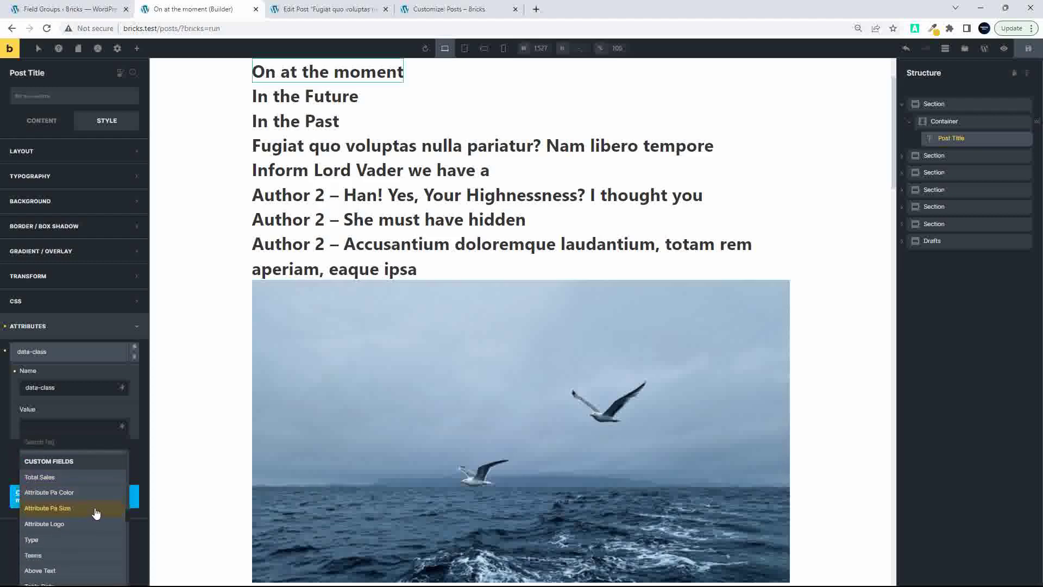
scroll(96, 513, "down", 1)
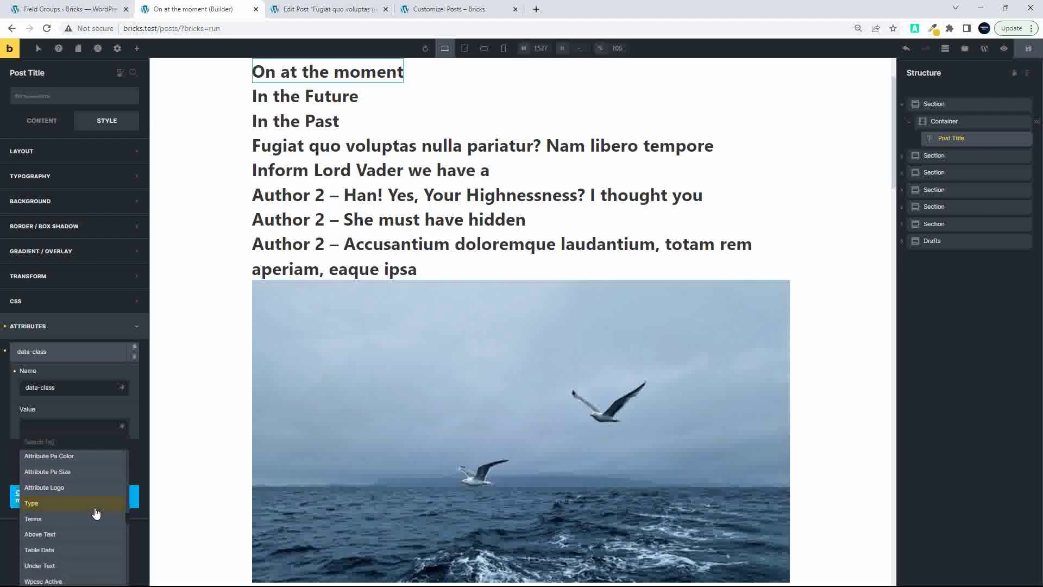
scroll(96, 513, "down", 1)
scroll(97, 513, "up", 2)
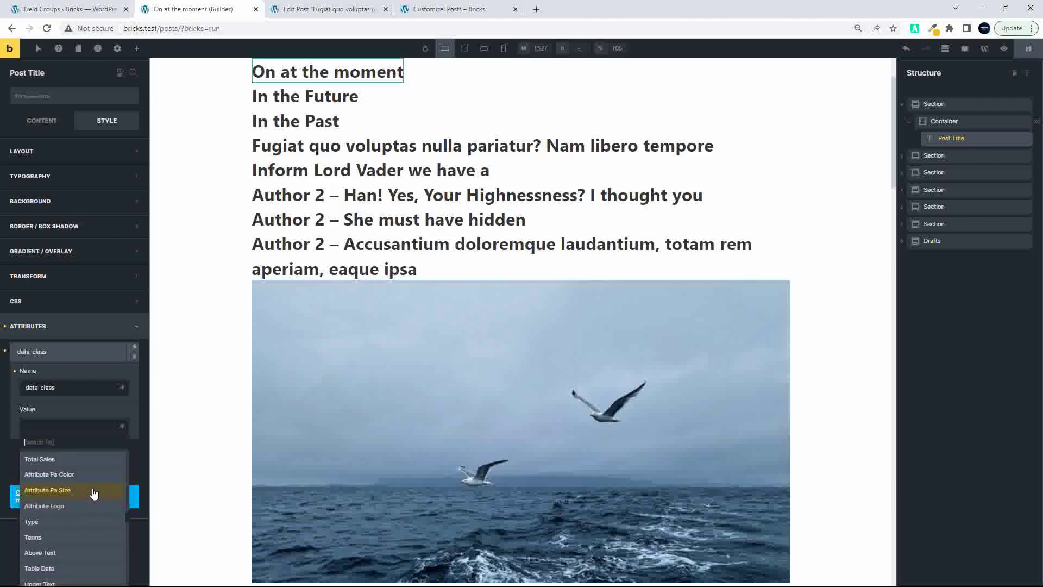
Step: Set the data-class attribute value to the ACF Post Class field, {acf_post_class}
scroll(93, 492, "down", 3)
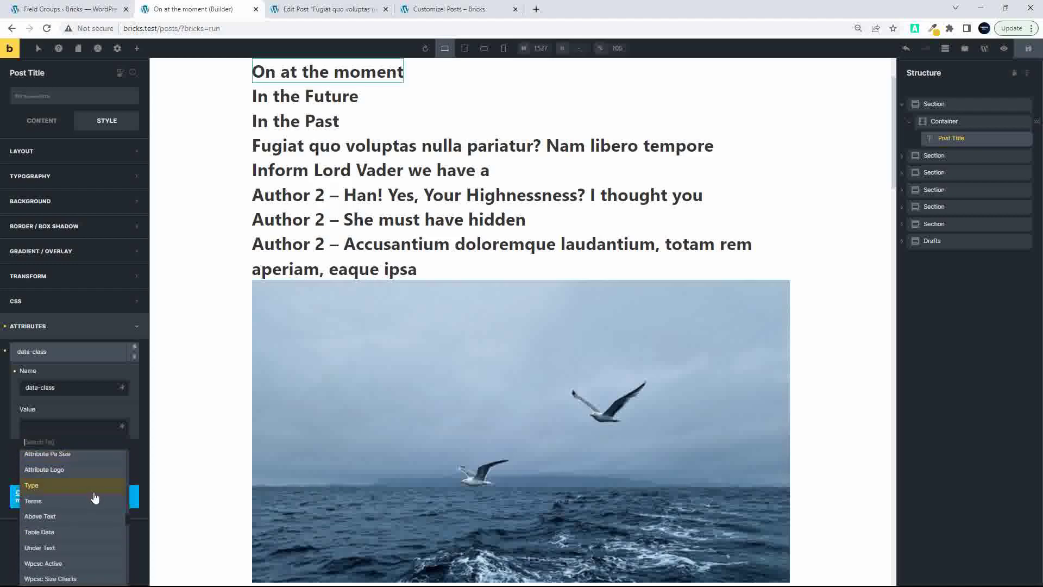
scroll(95, 501, "down", 6)
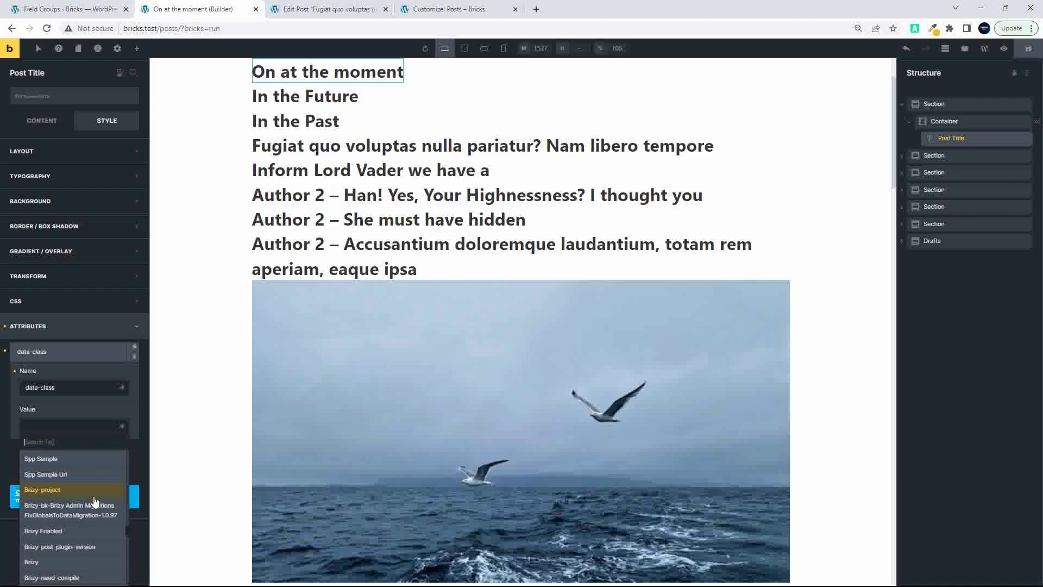
scroll(95, 501, "down", 8)
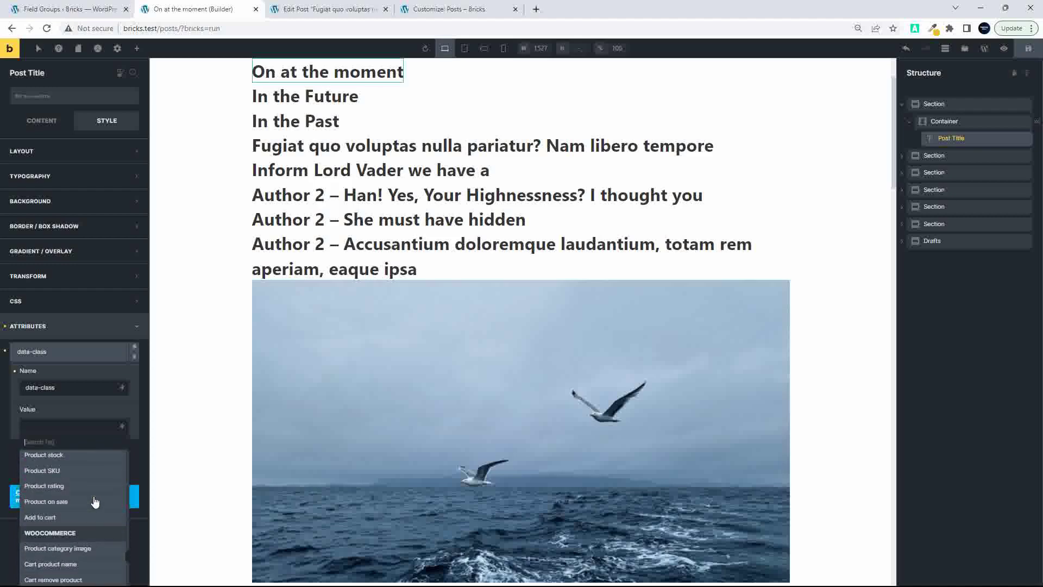
scroll(95, 501, "down", 2)
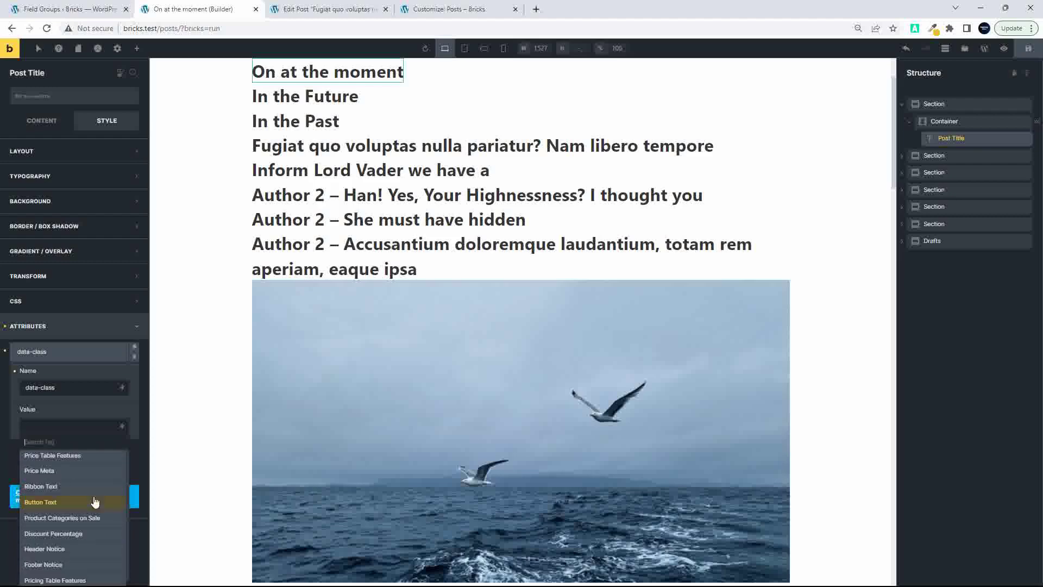
scroll(95, 501, "up", 1)
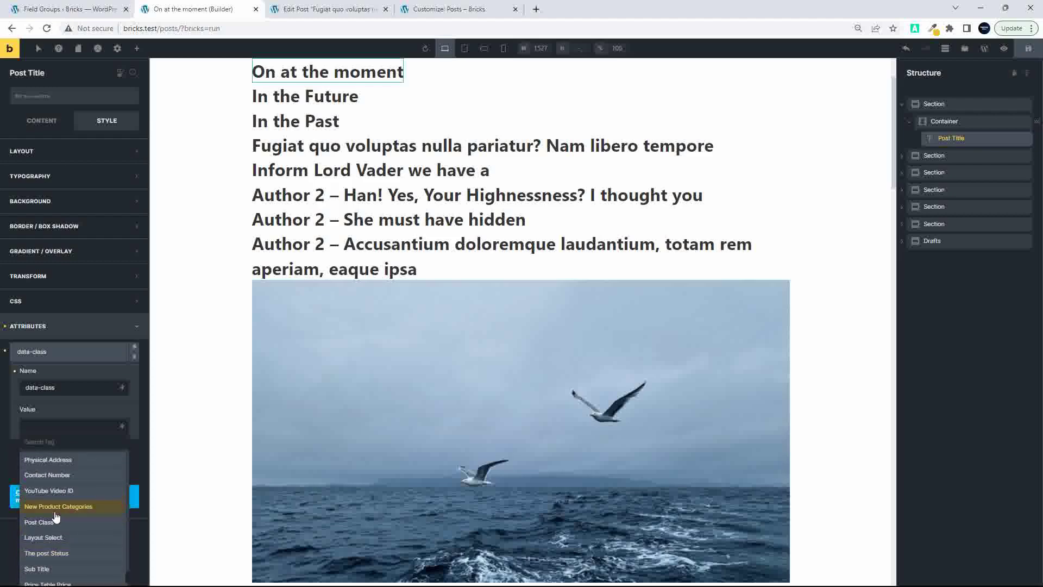
scroll(49, 524, "up", 1)
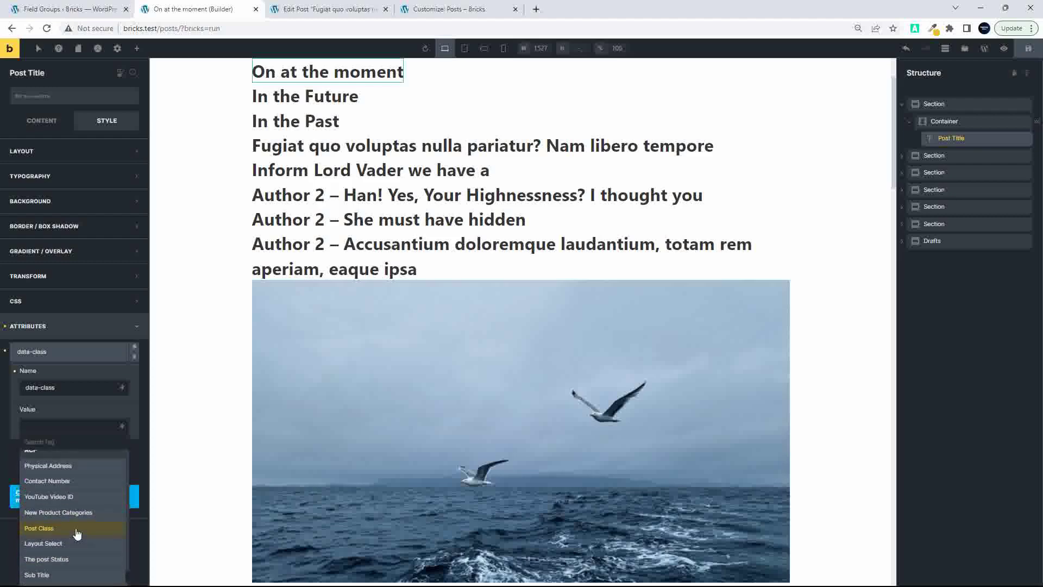
scroll(69, 525, "down", 1)
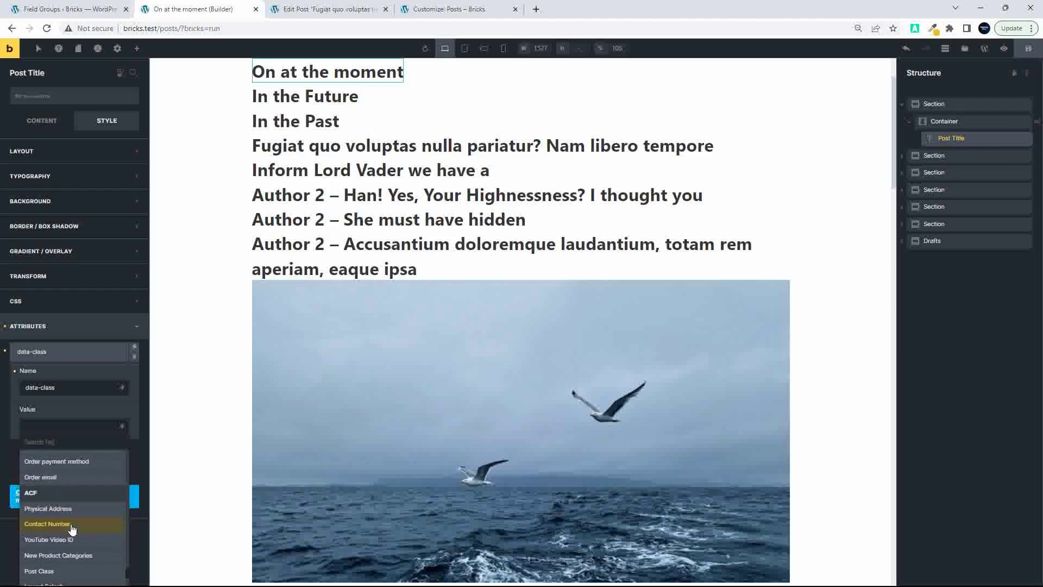
left_click(36, 555)
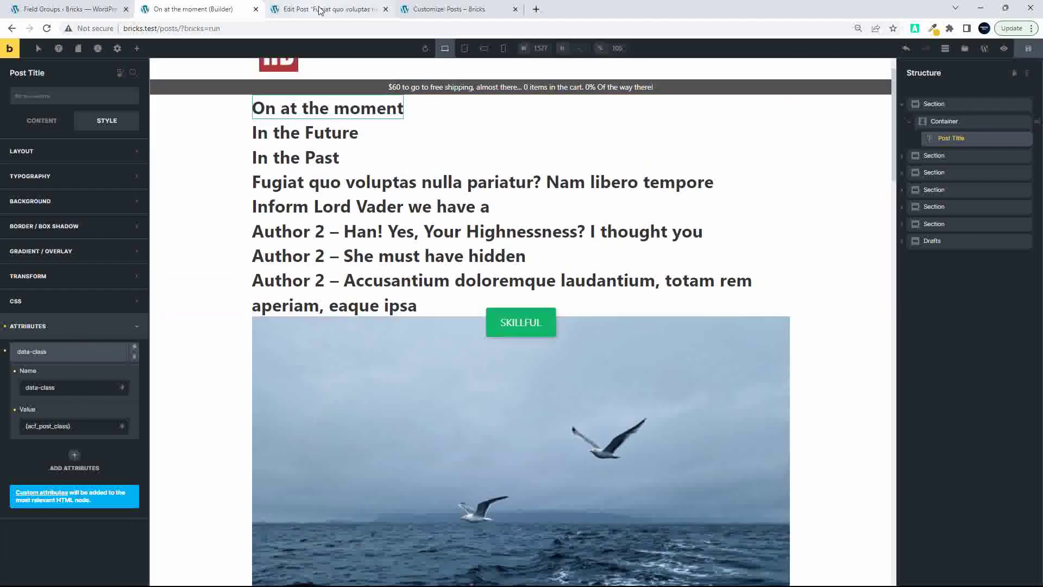
Step: Reload the posts preview and inspect the first post title's h1, confirming data-class="class-one"
left_click(501, 8)
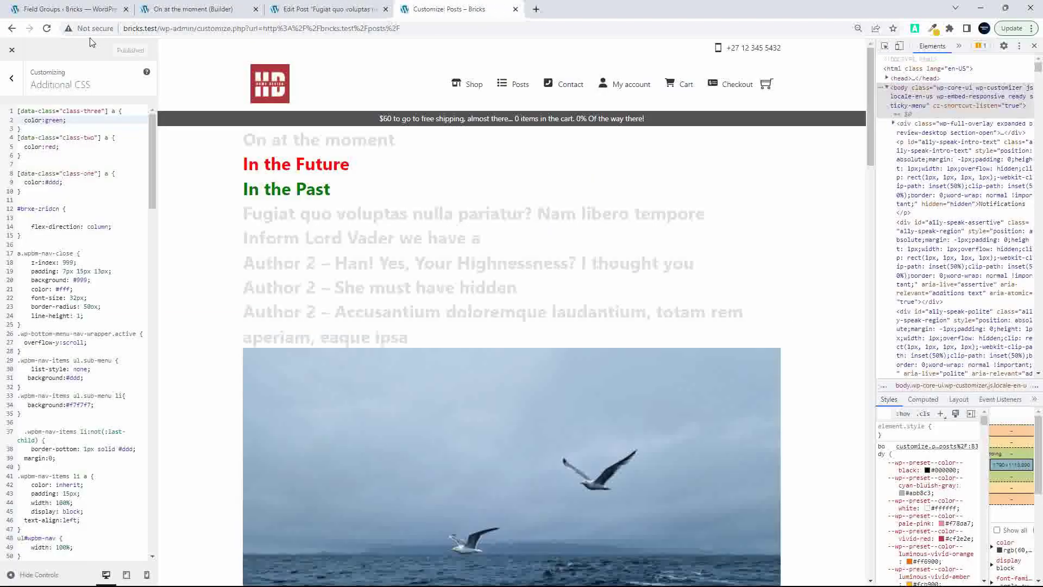
left_click(47, 29)
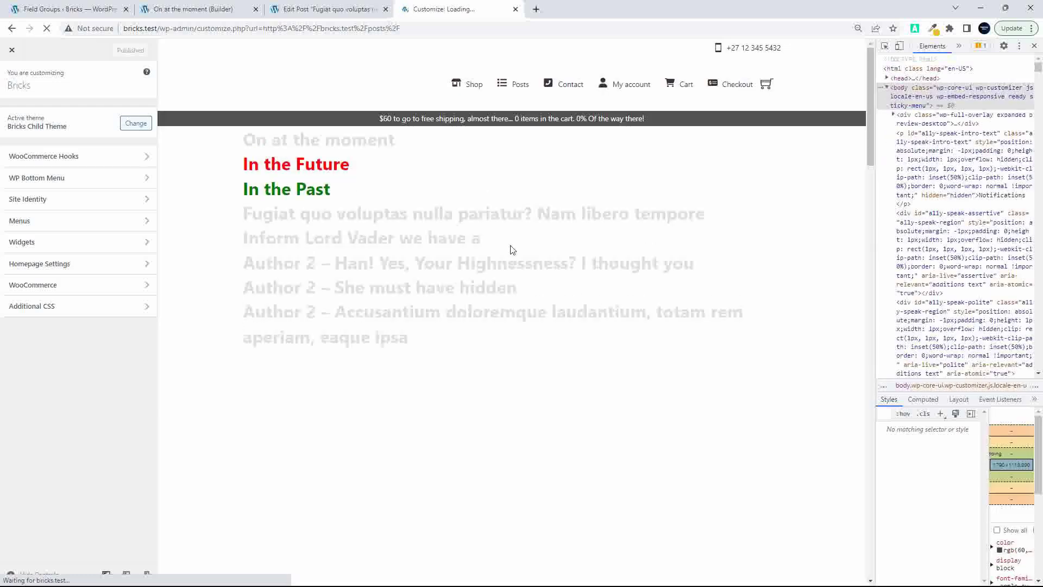
right_click(312, 145)
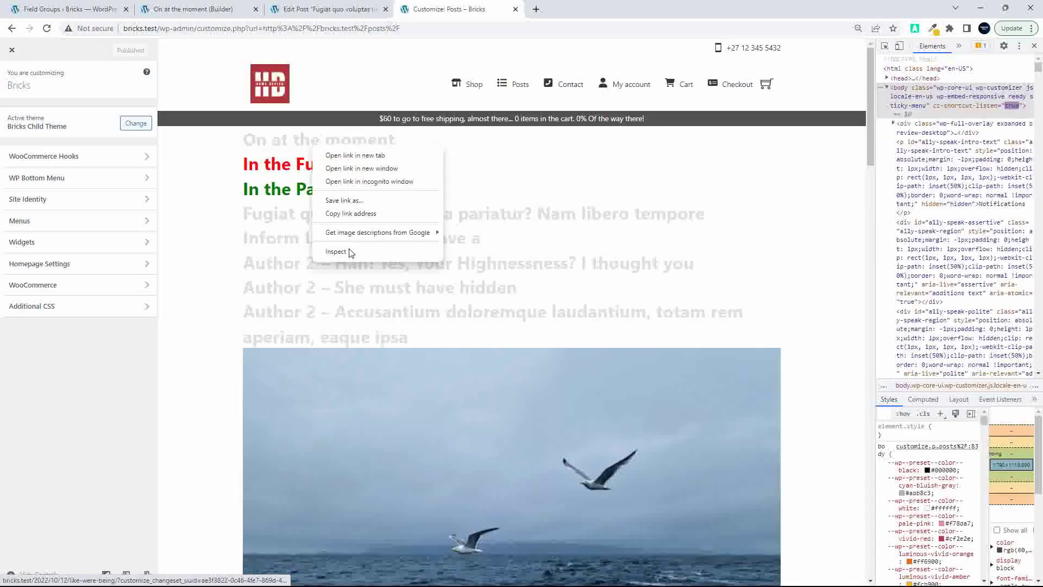
left_click(336, 251)
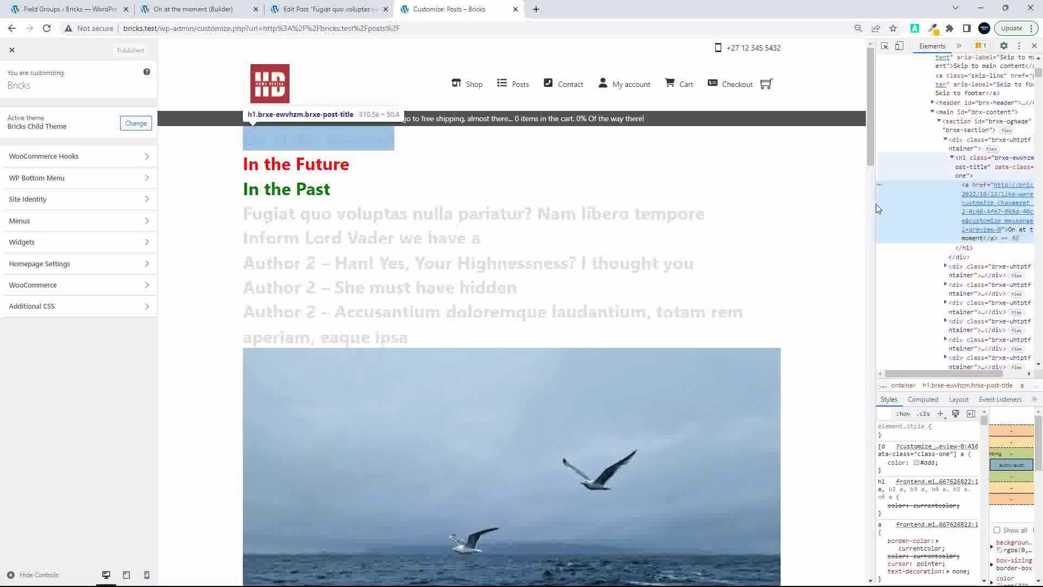
left_click_drag(875, 208, 712, 225)
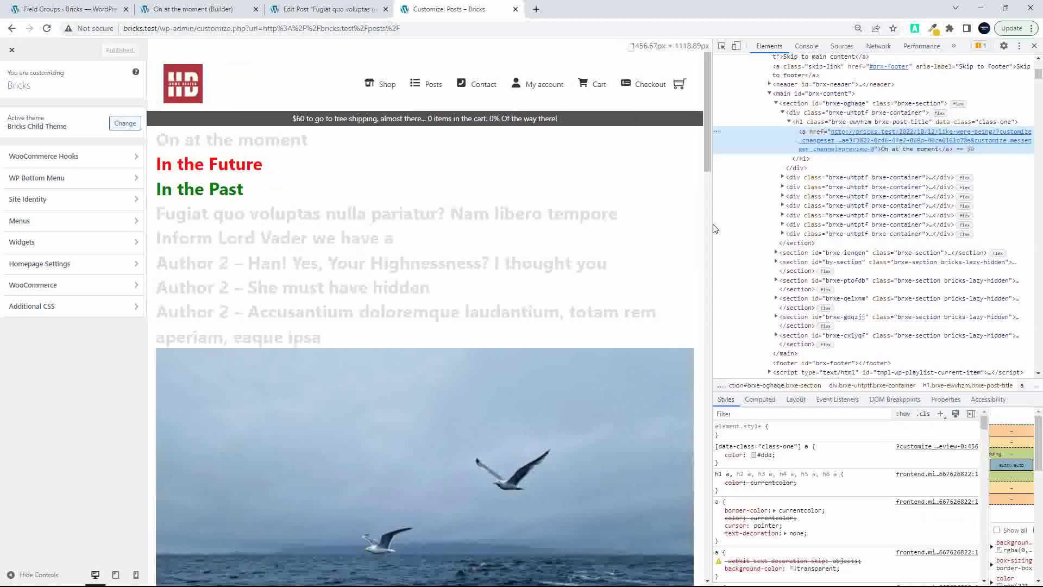
left_click(817, 122)
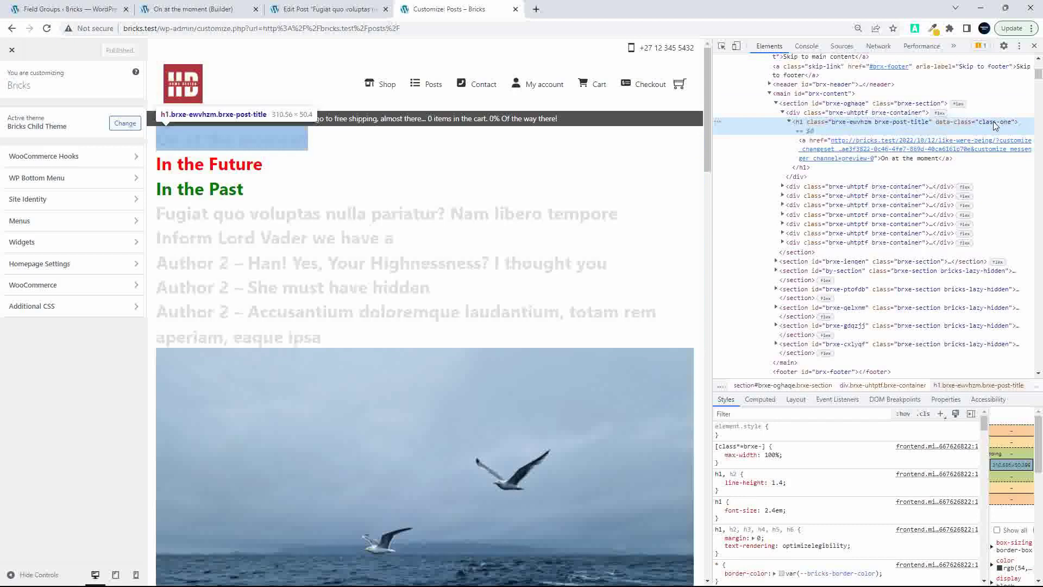
left_click(82, 11)
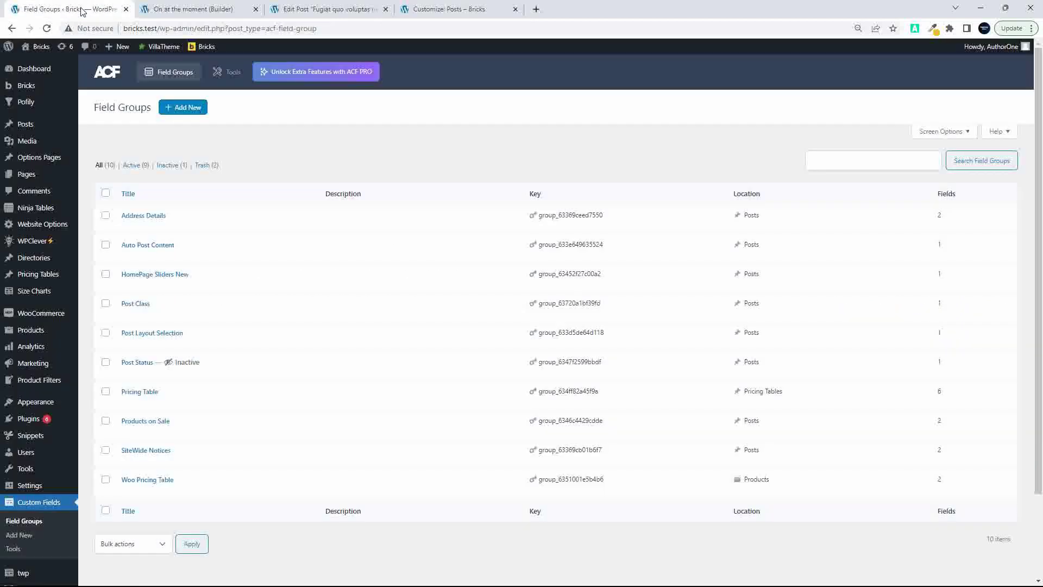
Step: Edit the Post Class field group from the ACF Field Groups list
mouse_move(173, 256)
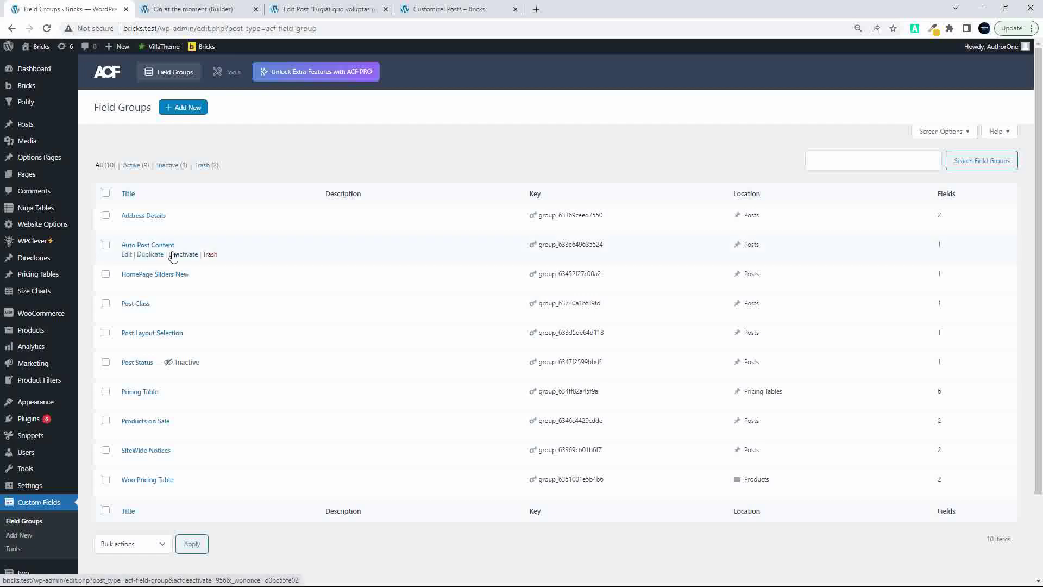
mouse_move(231, 501)
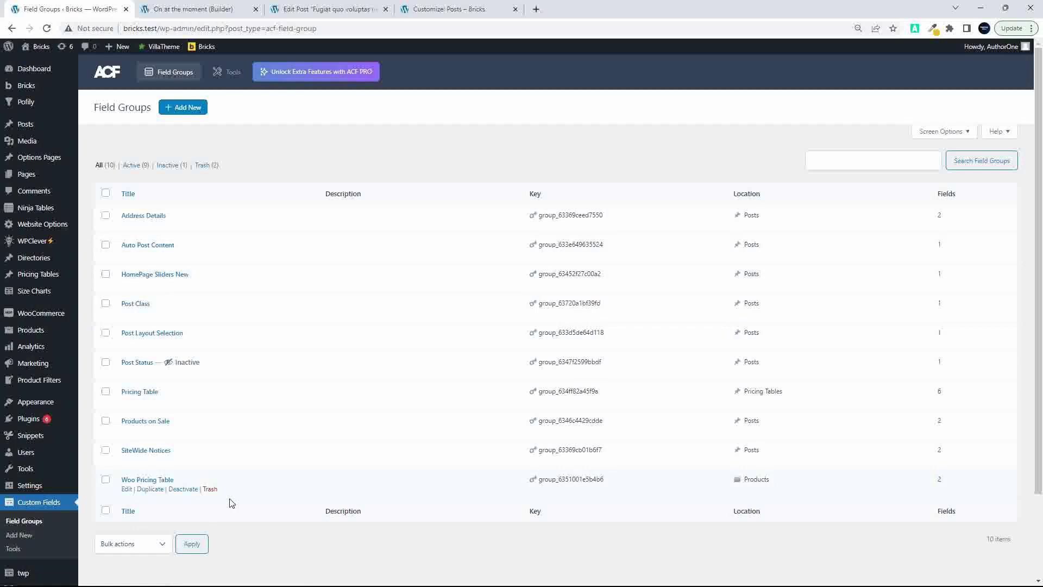
mouse_move(153, 234)
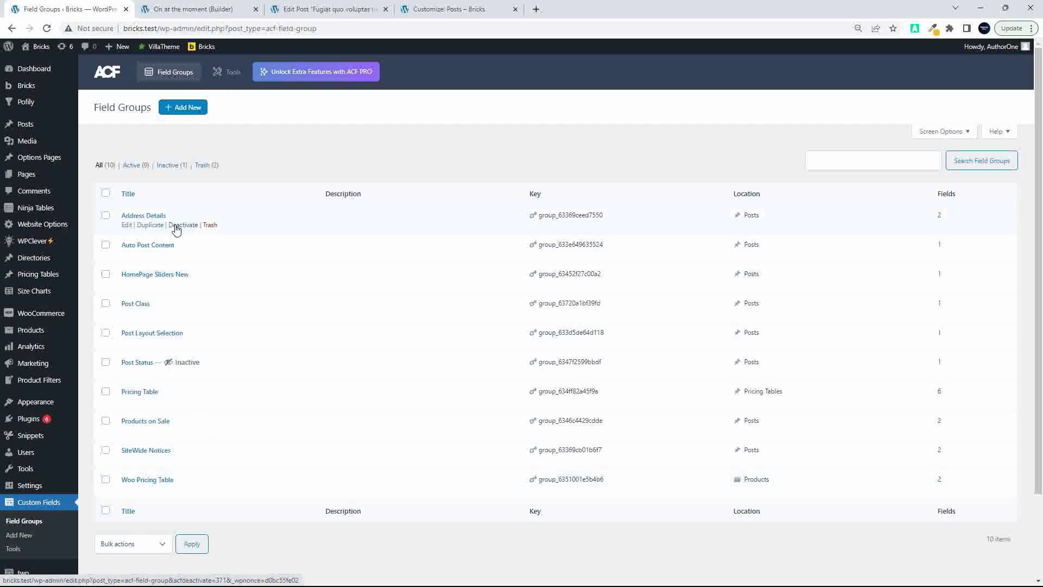
mouse_move(137, 304)
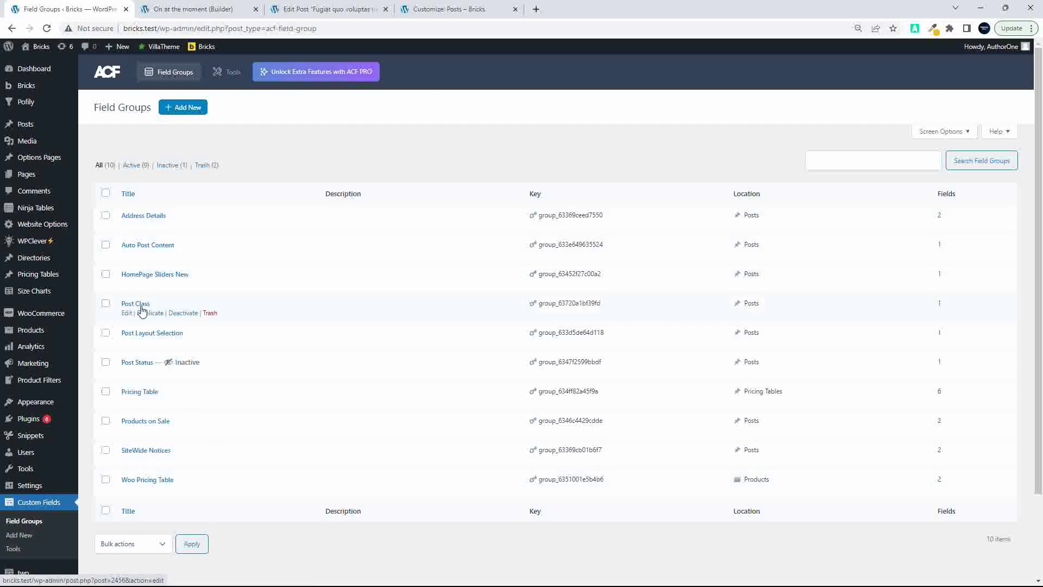
left_click(142, 310)
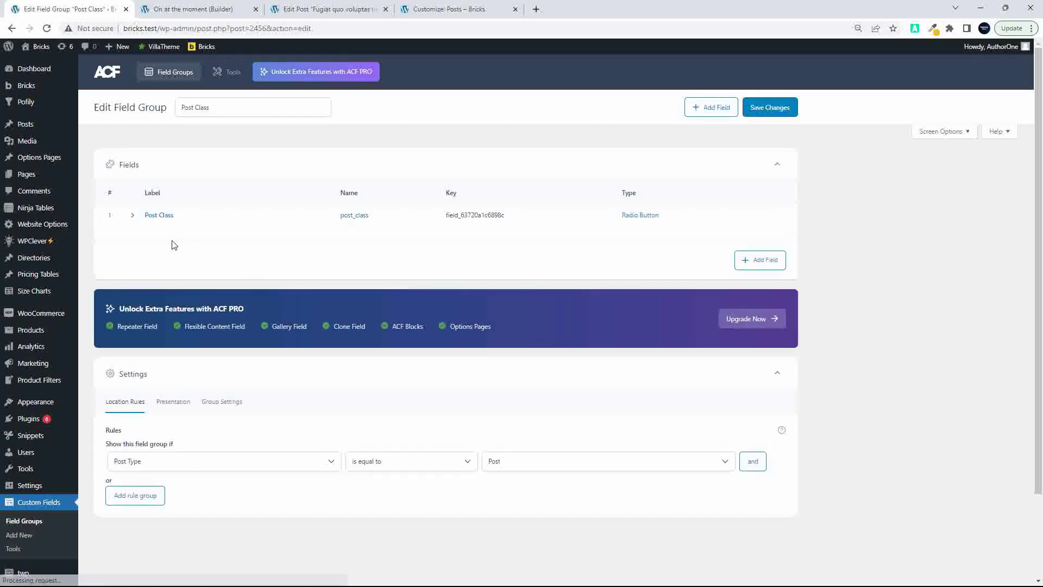
Step: Expand the Post Class field and review its label, name and choices class-one, class-two, class-three
left_click(158, 216)
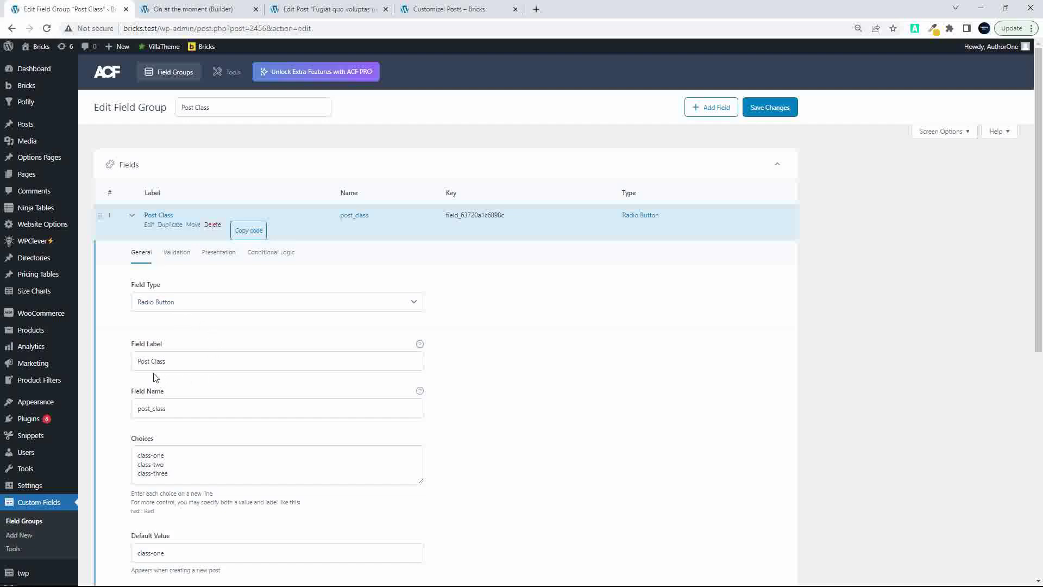
triple_click(140, 361)
scroll(217, 380, "down", 4)
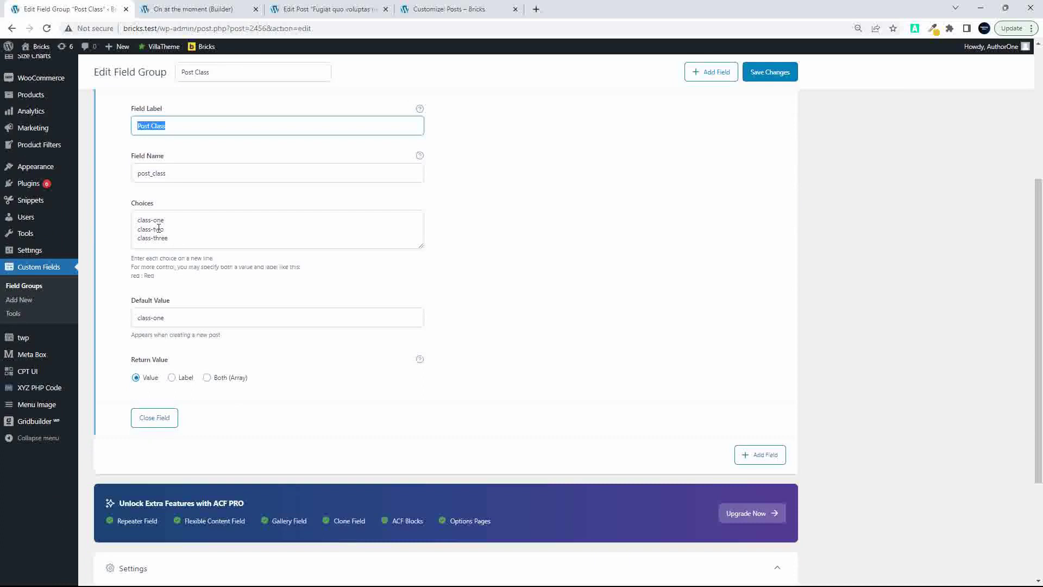
scroll(185, 244, "up", 1)
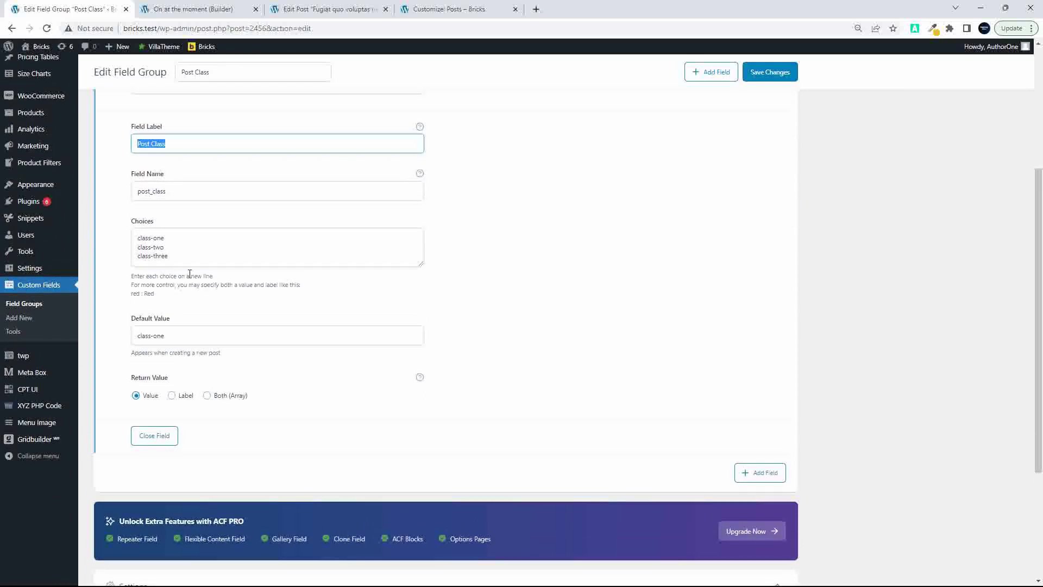
scroll(170, 260, "up", 1)
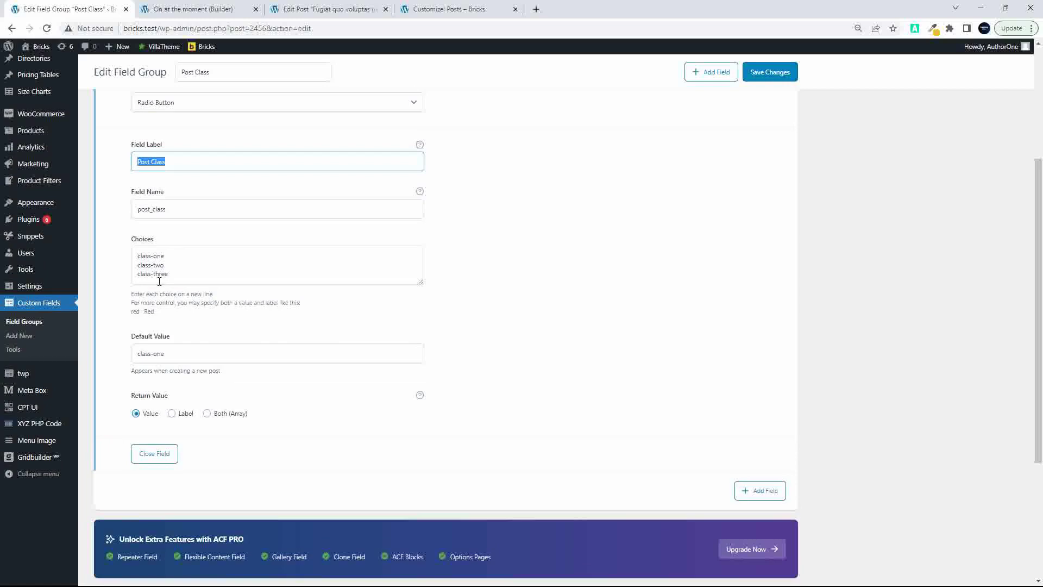
scroll(174, 285, "up", 3)
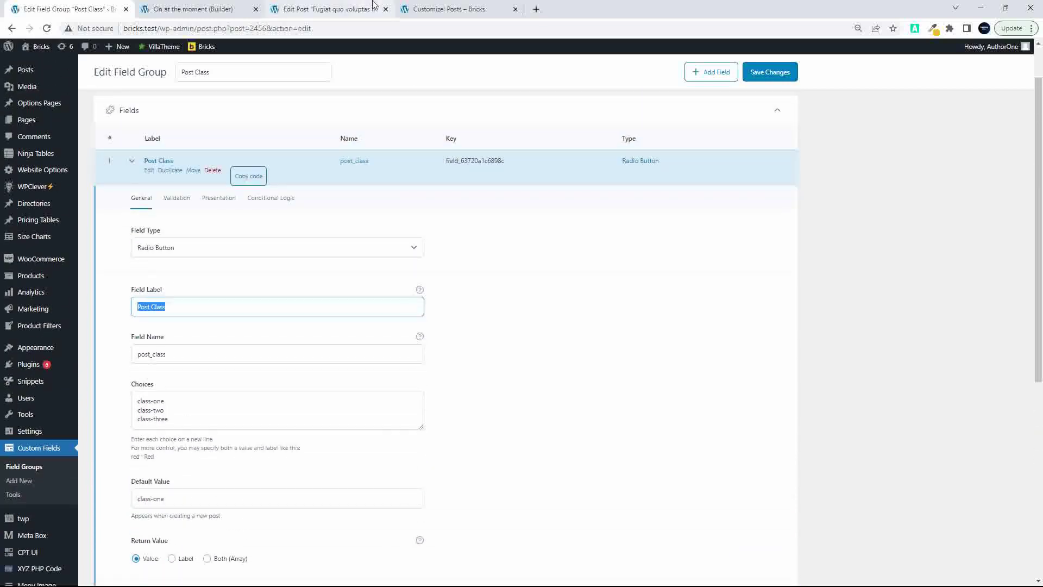
Step: View the [data-class] colour rules in the Customizer's Additional CSS, then go back to the Post Class field group
left_click(441, 7)
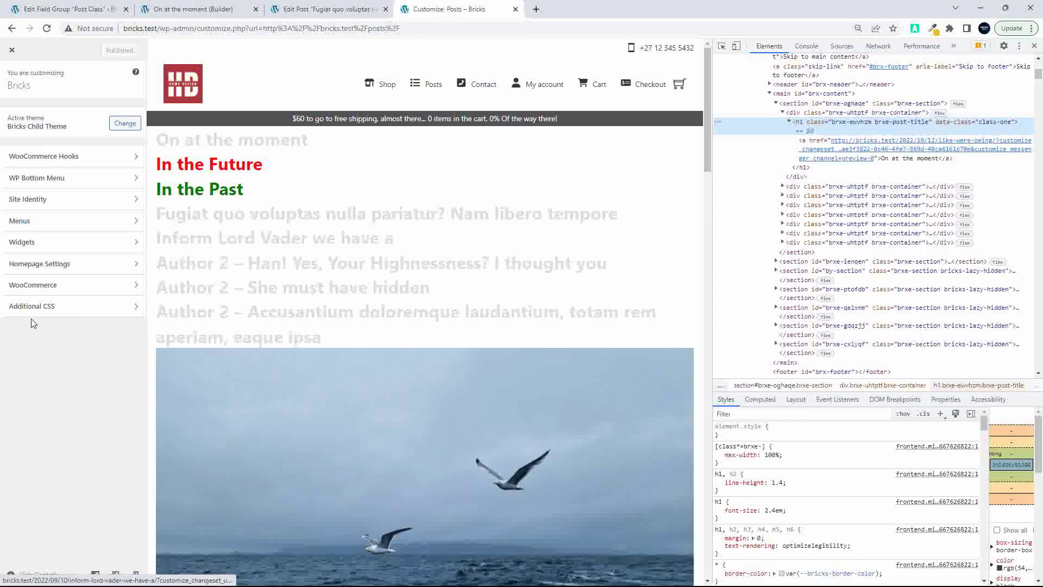
left_click(41, 304)
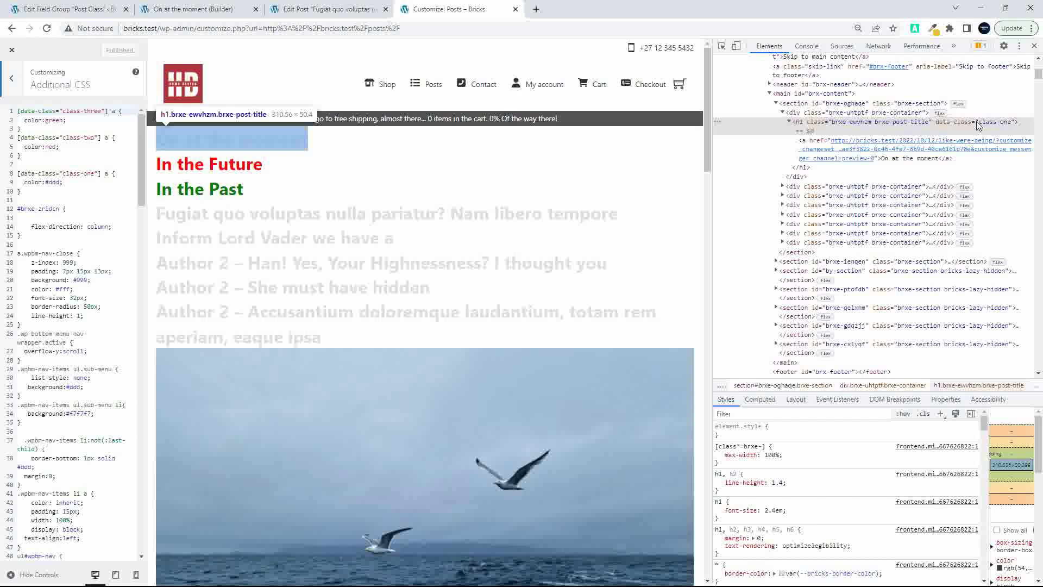
left_click(88, 12)
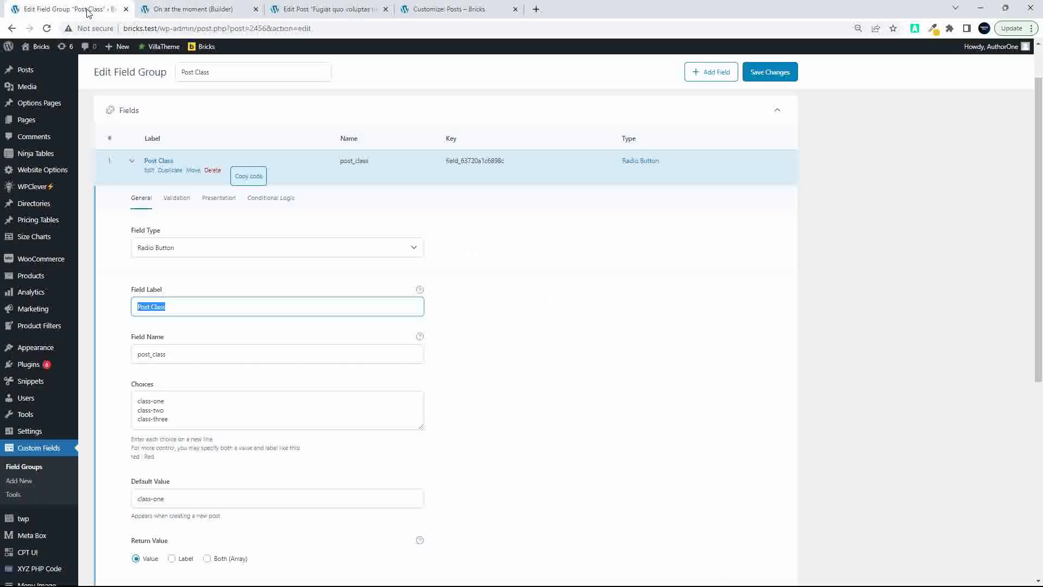
Step: Collapse Post Class and add a new Radio Button field to the group
left_click(155, 162)
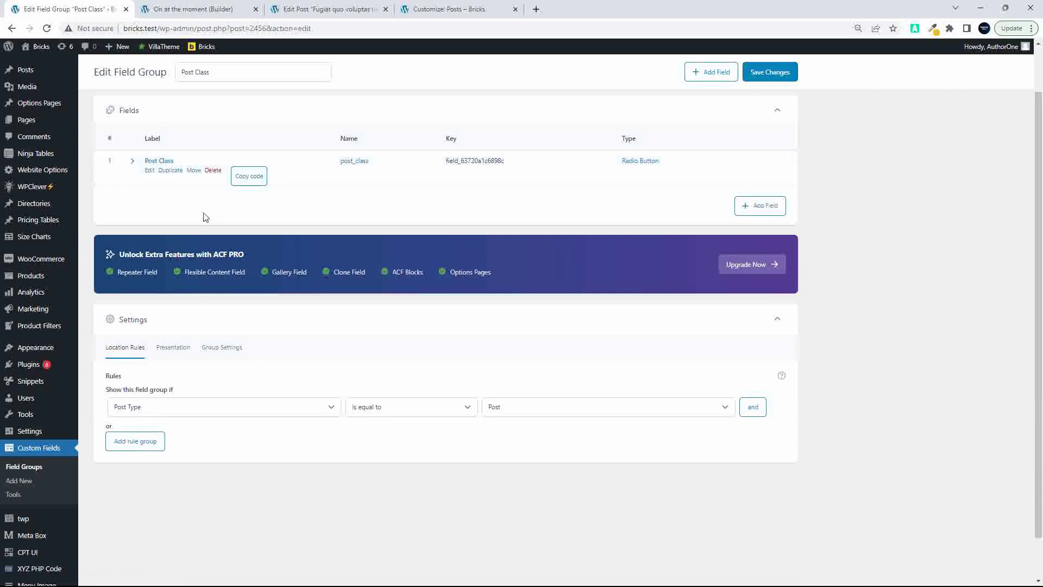
left_click(760, 207)
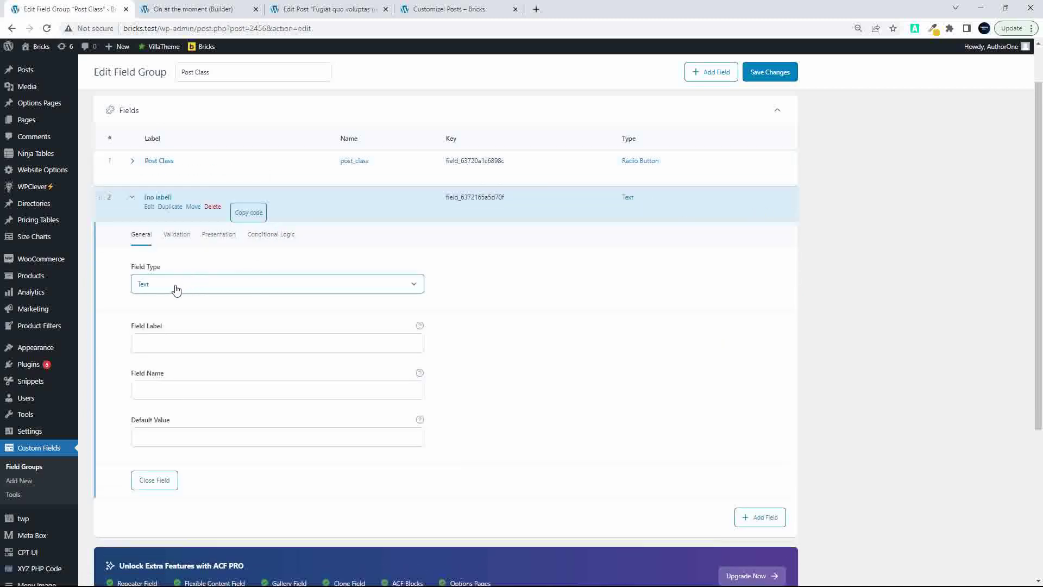
left_click(181, 286)
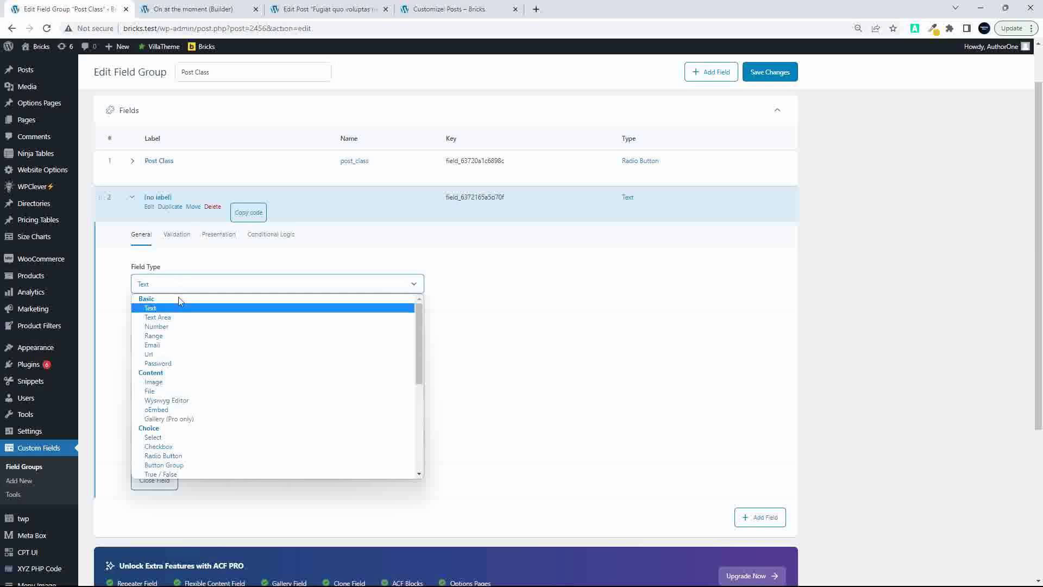
scroll(211, 392, "down", 3)
scroll(210, 392, "up", 3)
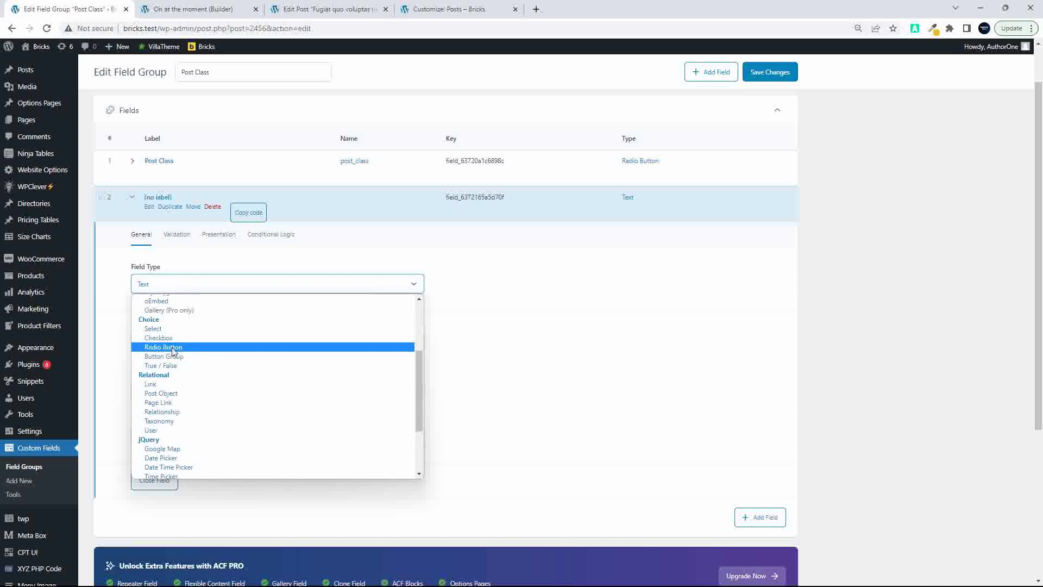
left_click(174, 348)
Step: Label the new field Post Background (post_background) and enter its choices, starting with black
left_click(149, 344)
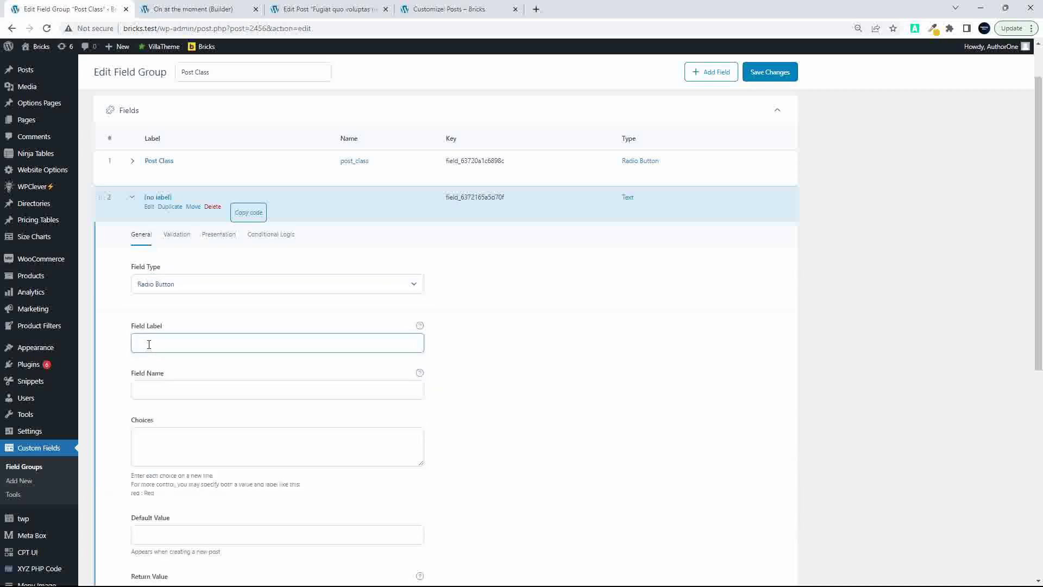
type("background")
left_click(135, 343)
type("Post")
key("shift+End")
type("Background")
left_click(172, 391)
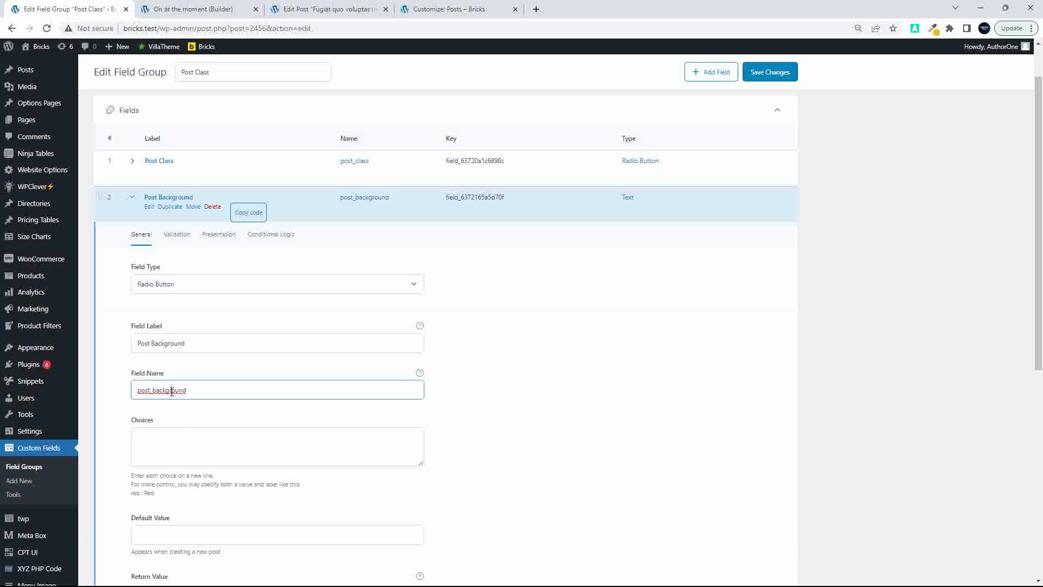
left_click(165, 438)
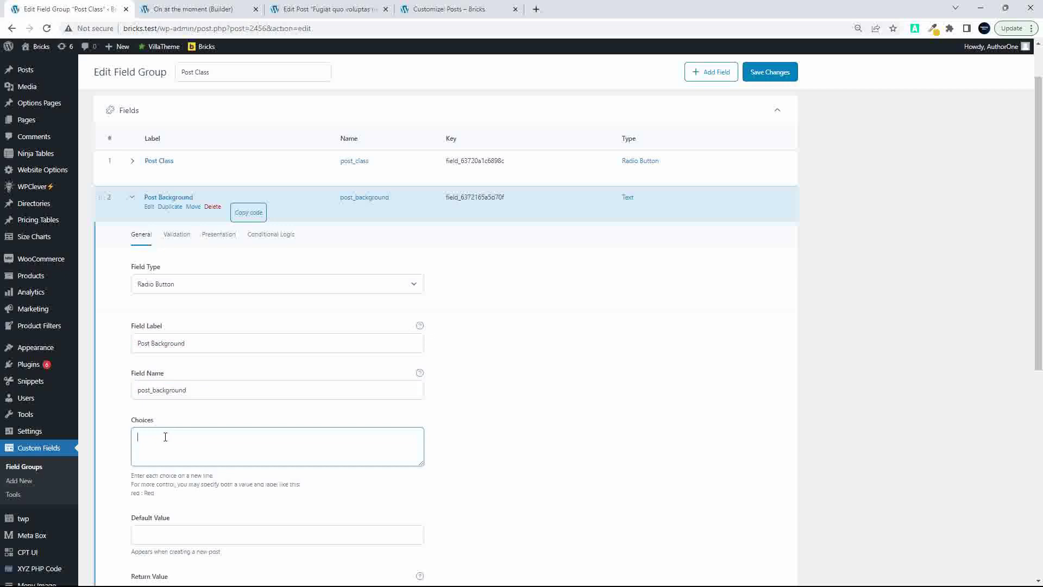
type("black")
key("Return")
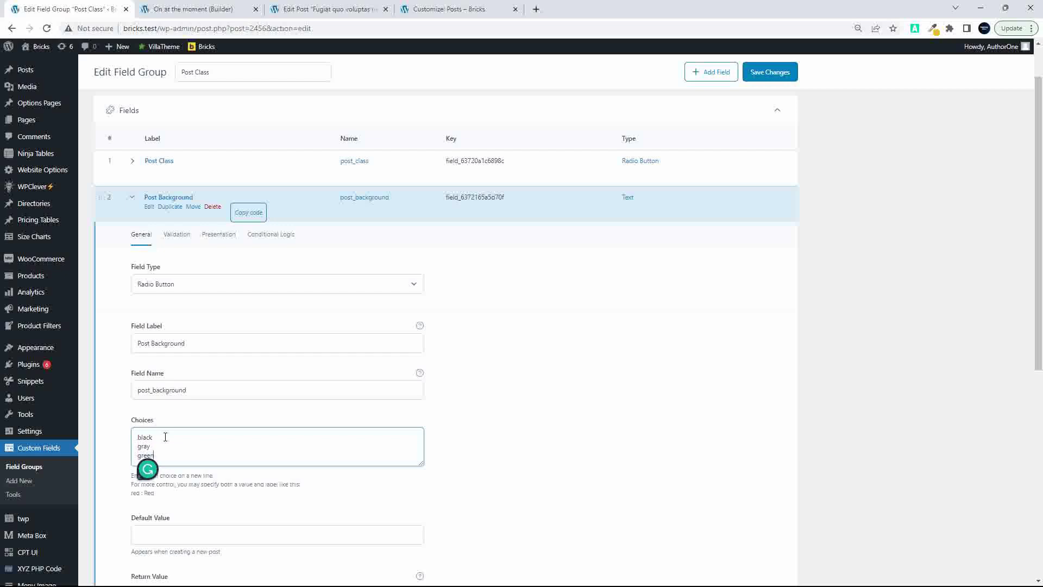
scroll(170, 410, "up", 1)
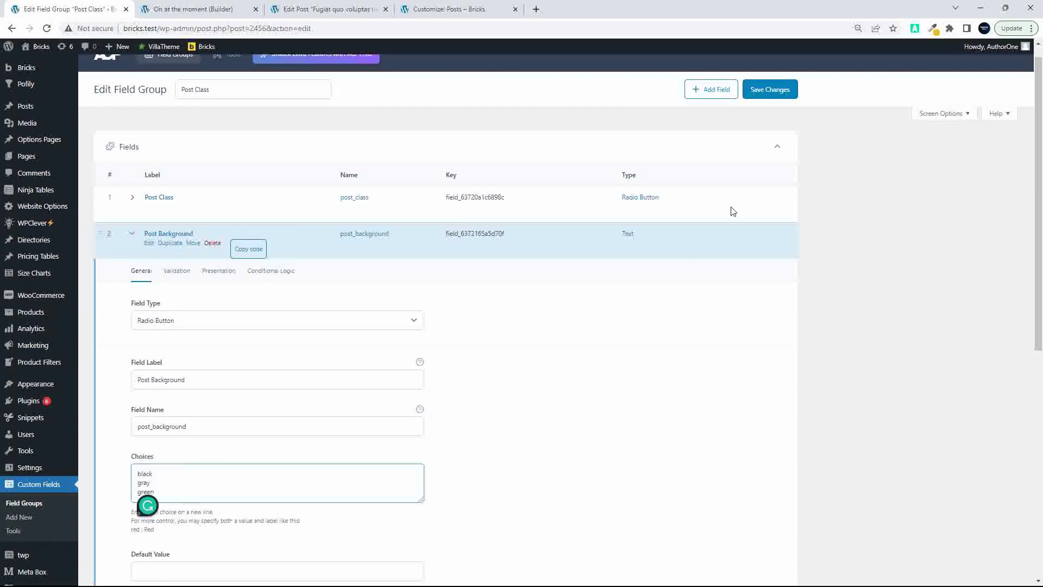